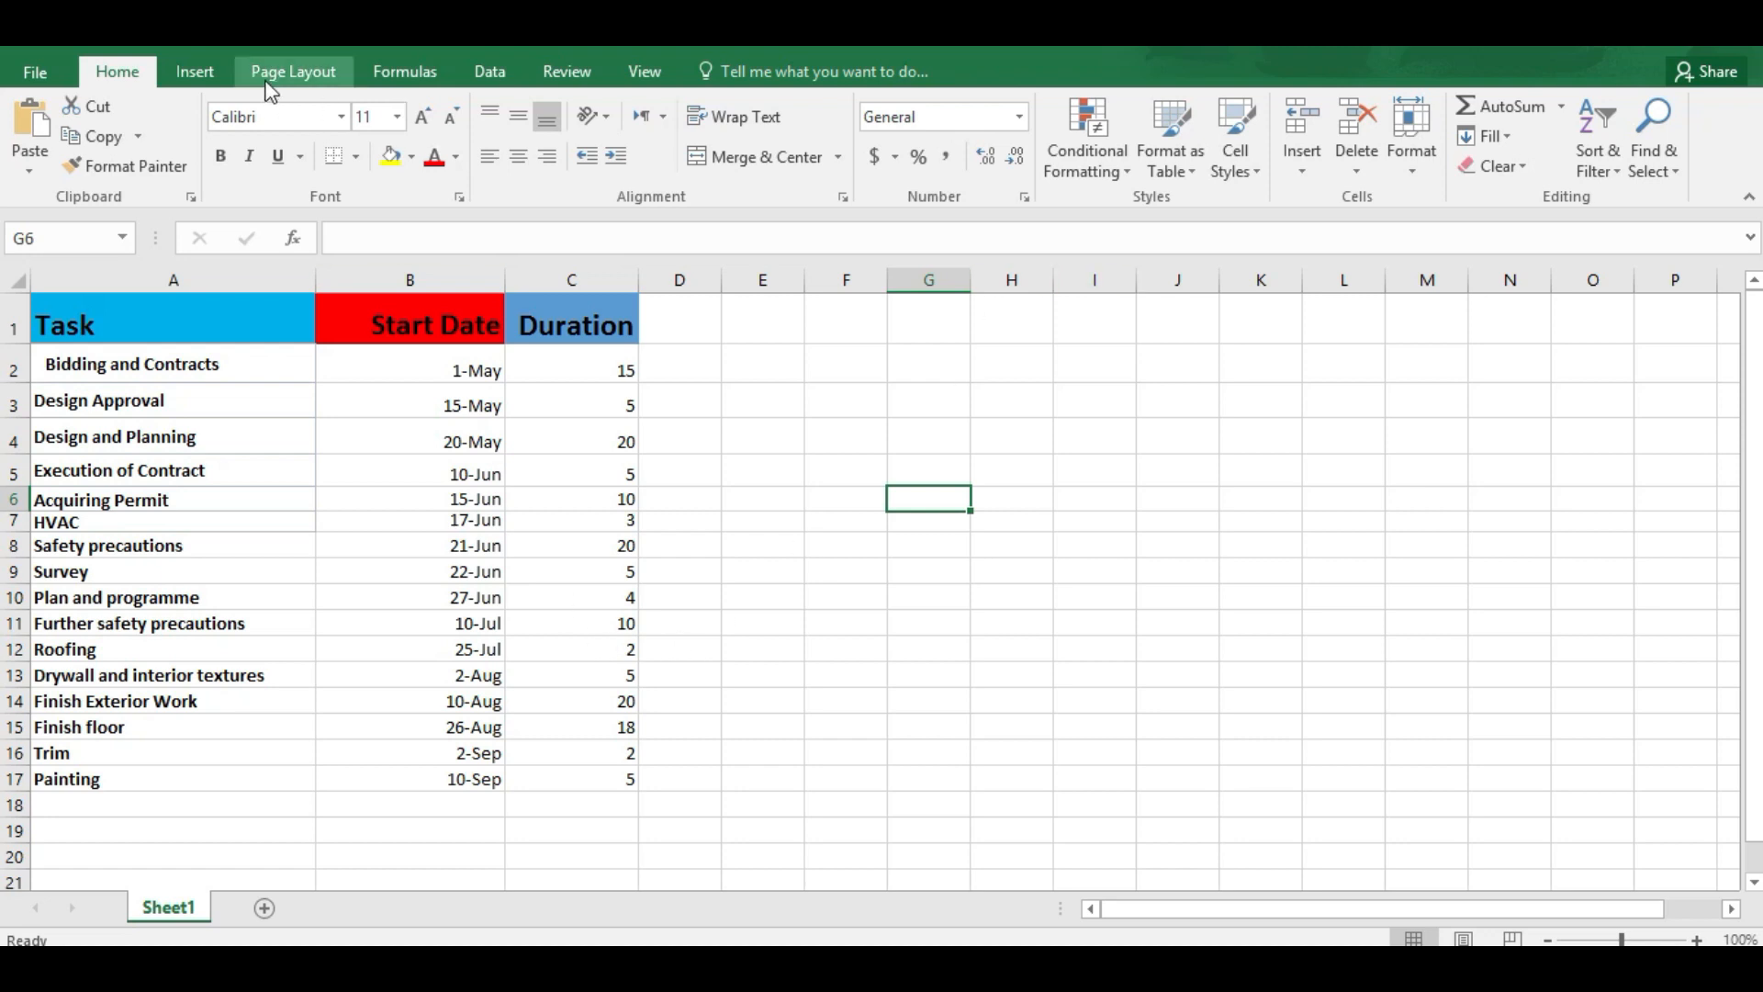
Step: Insert an empty 2-D stacked bar chart and place it beside the task table, clear of the Duration column
click(186, 75)
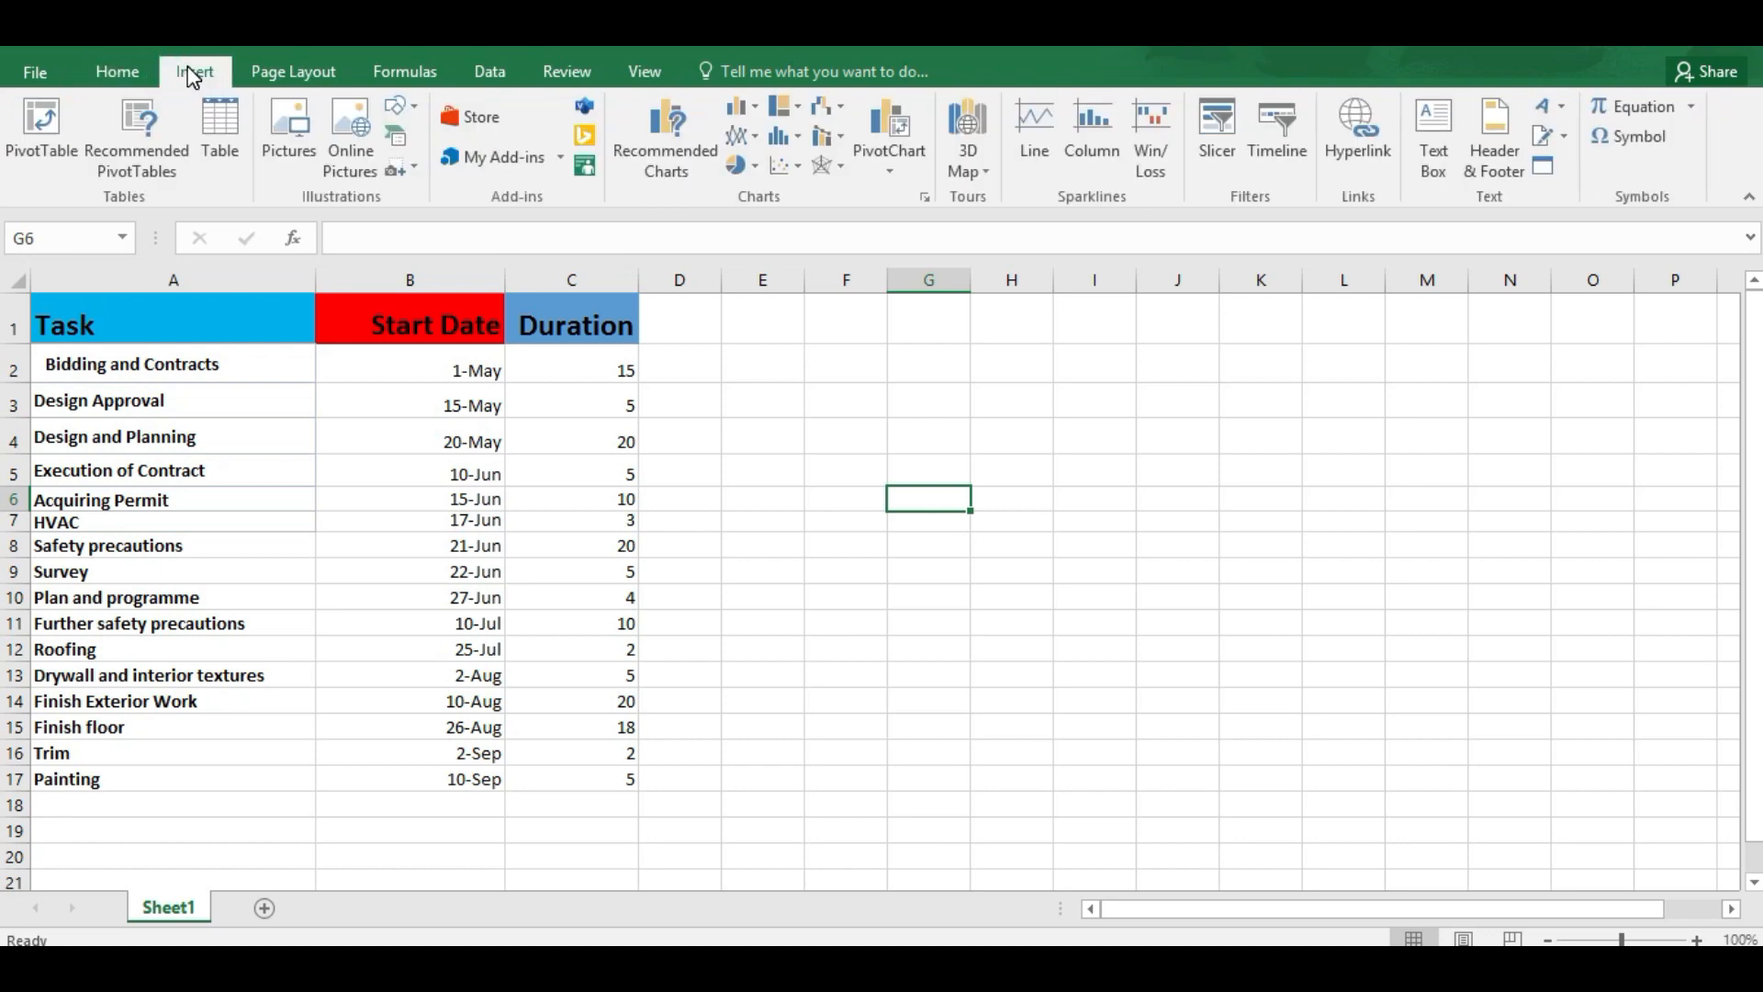
click(754, 107)
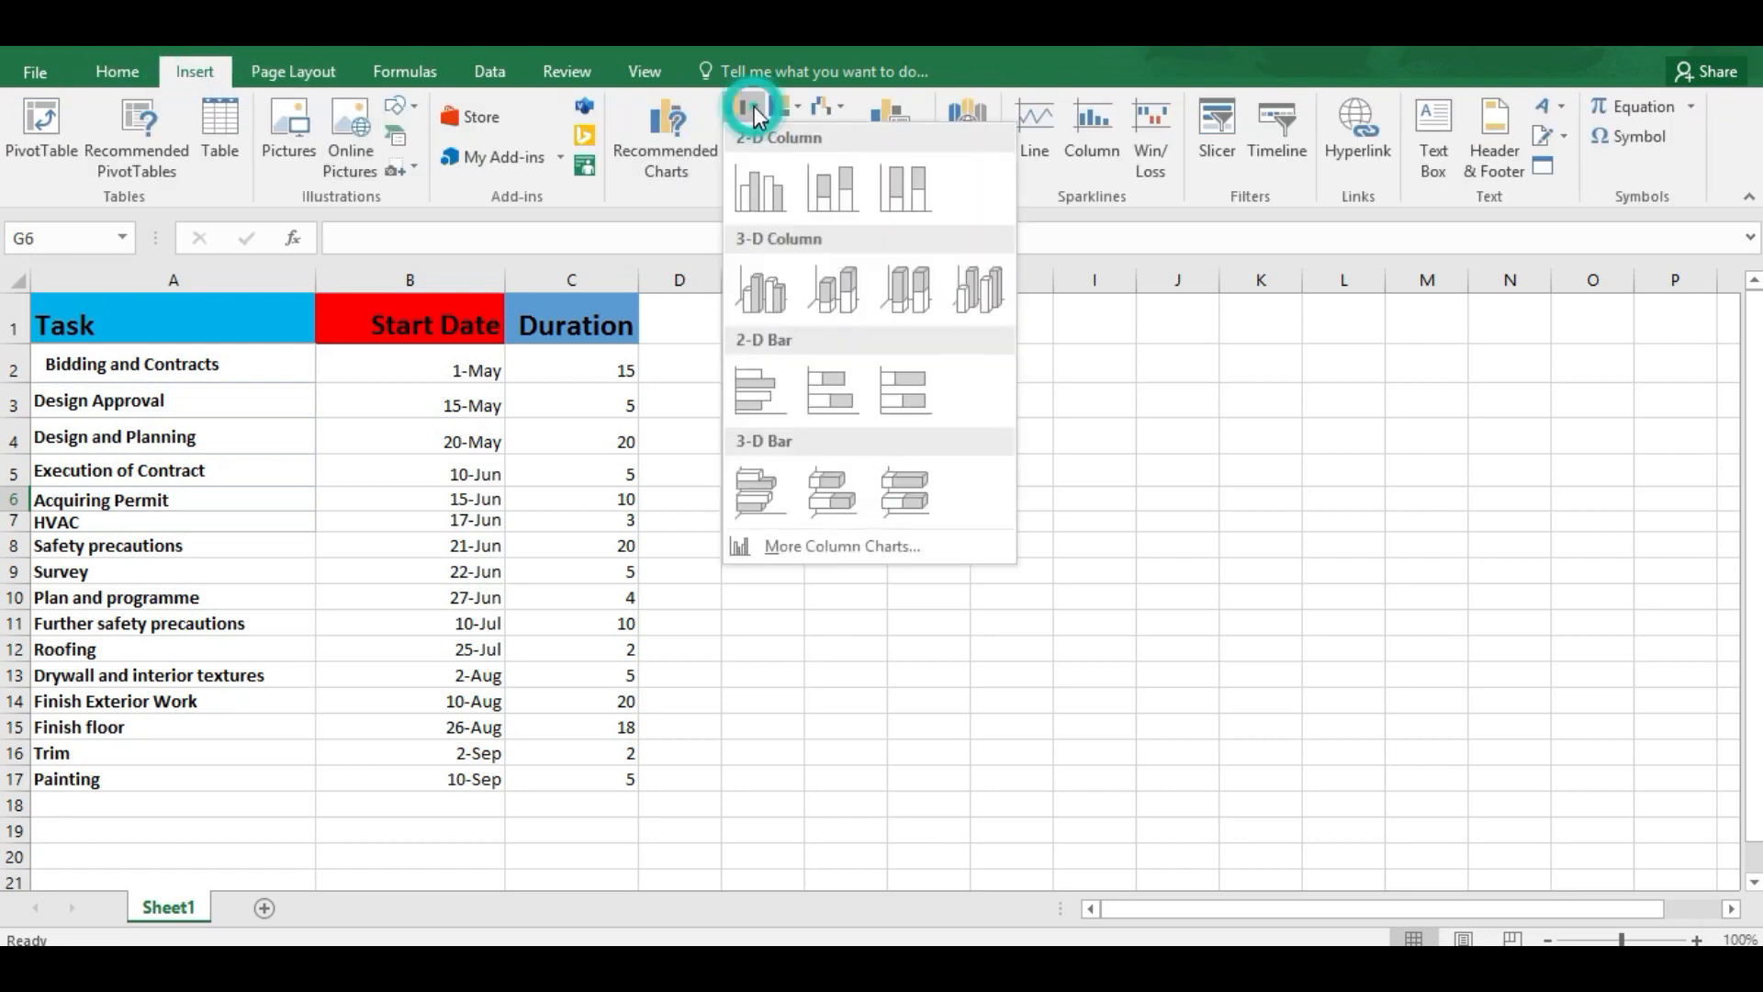
click(830, 400)
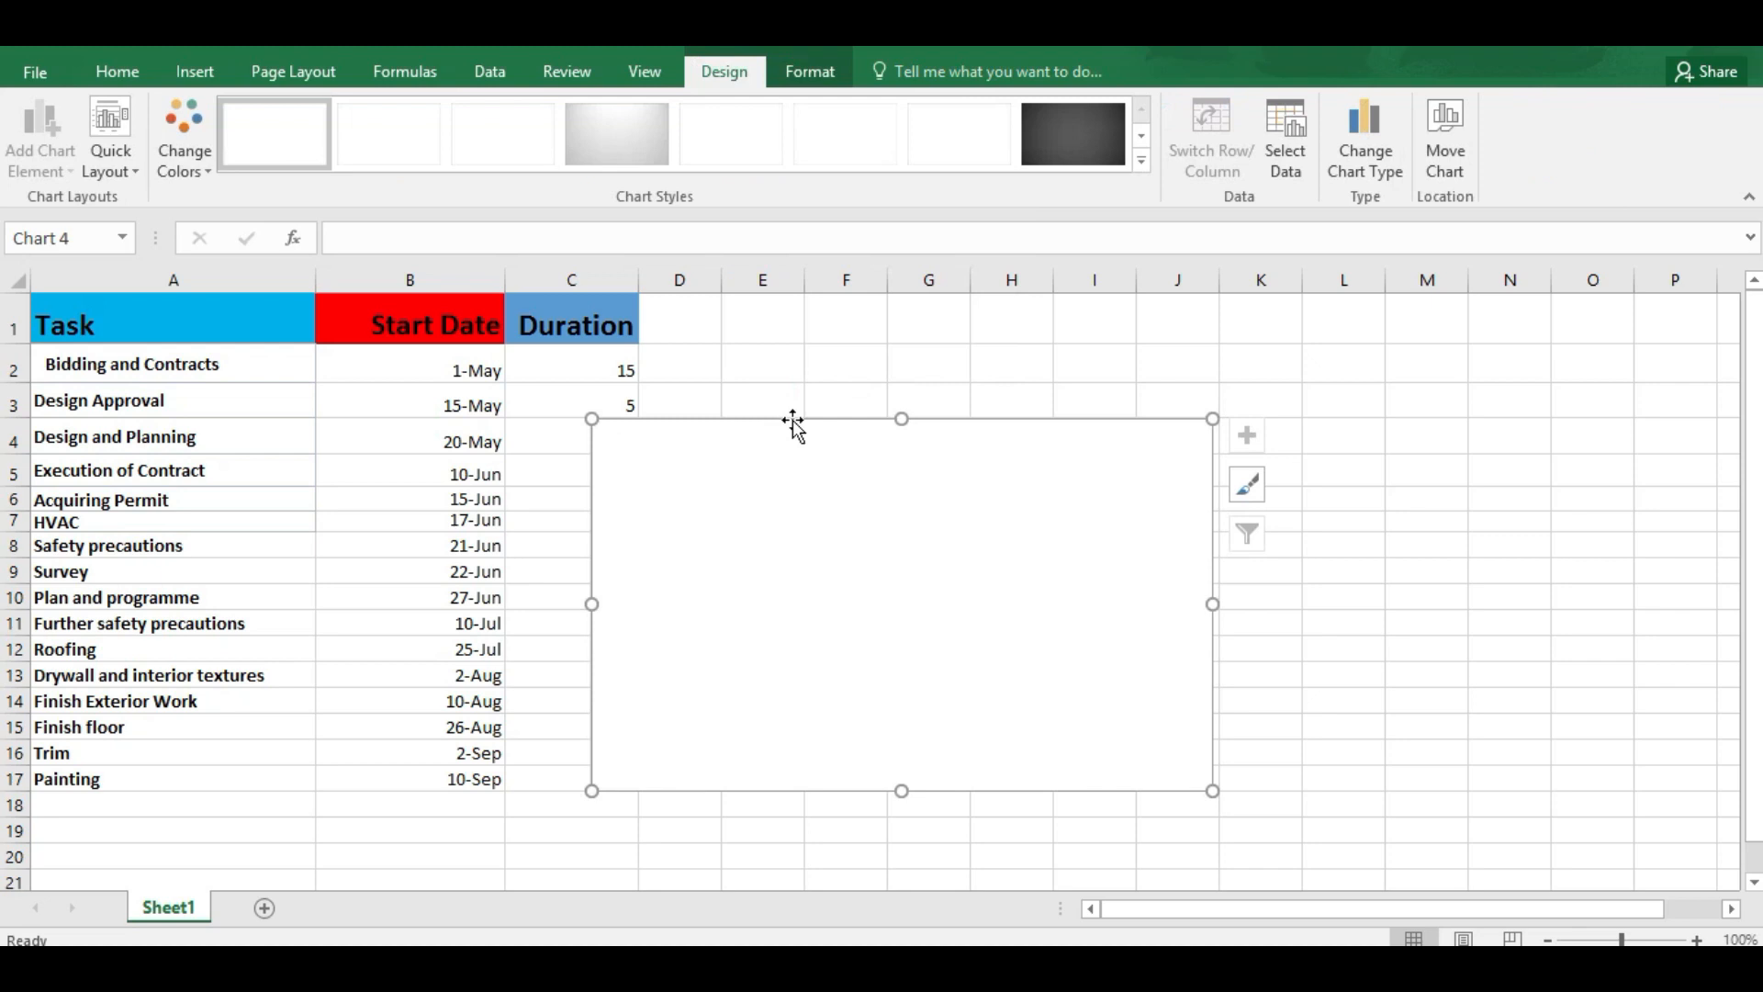
drag(763, 425, 908, 414)
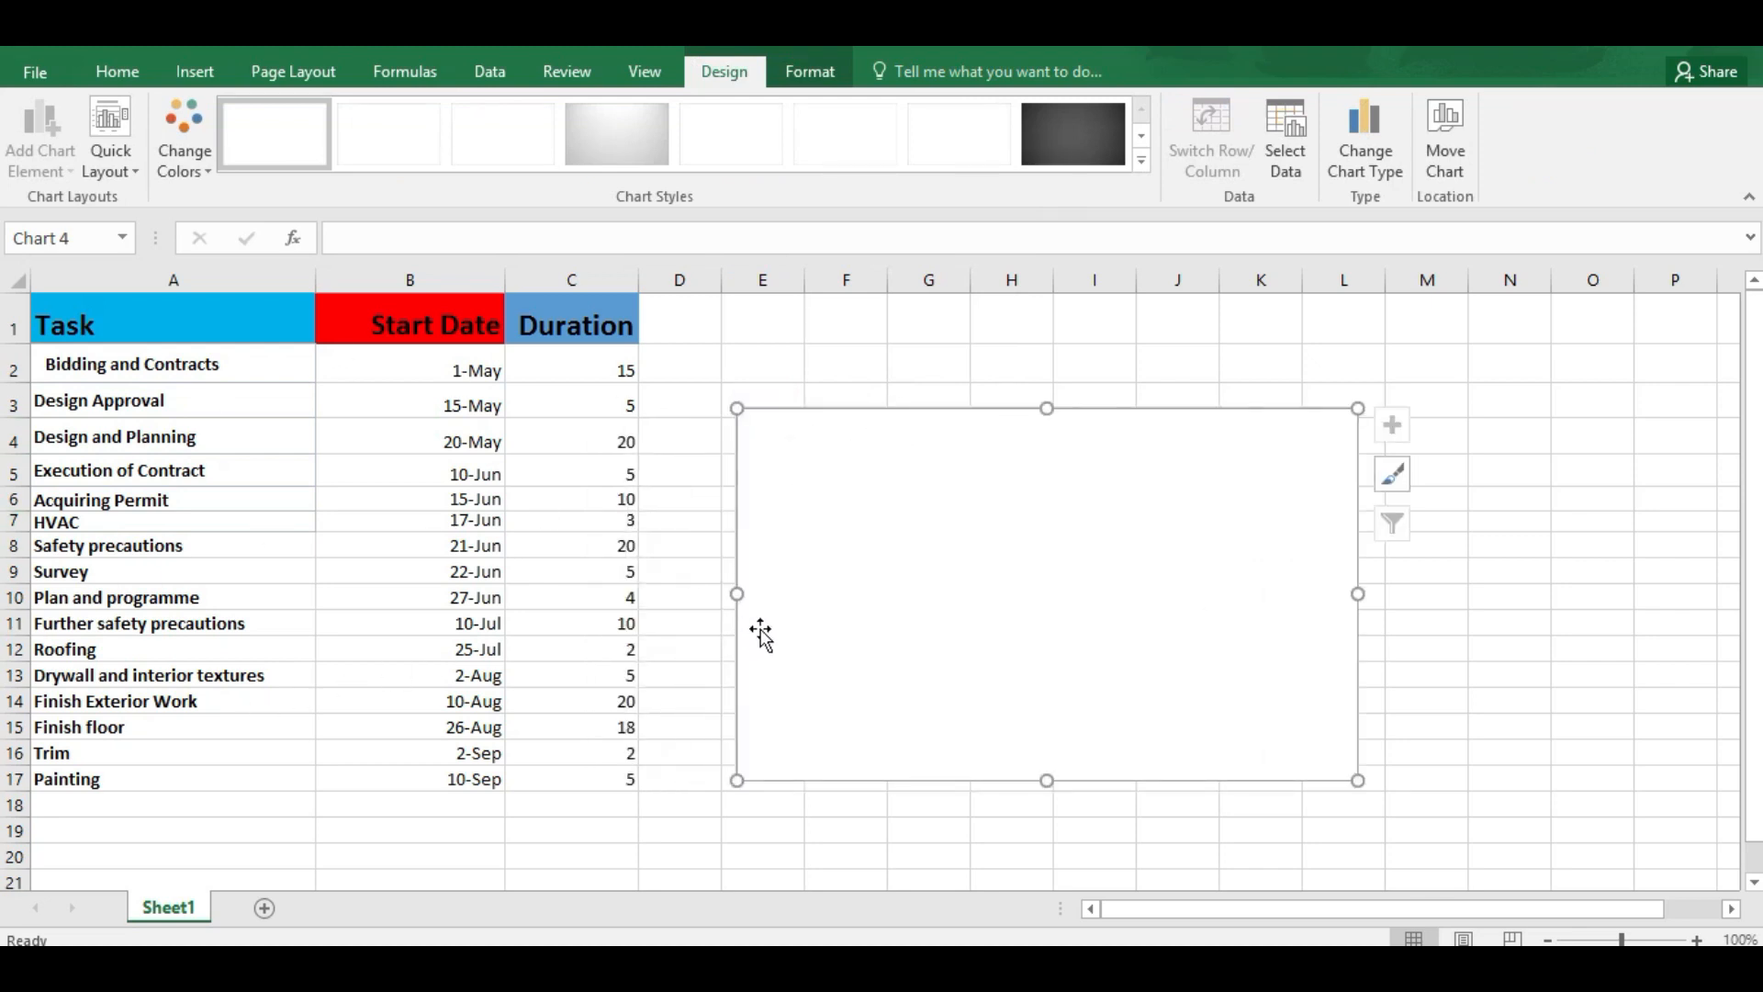
Step: Add a data series to the chart with its name from B1 (Start Date) and its values from B2:B17
right_click(849, 511)
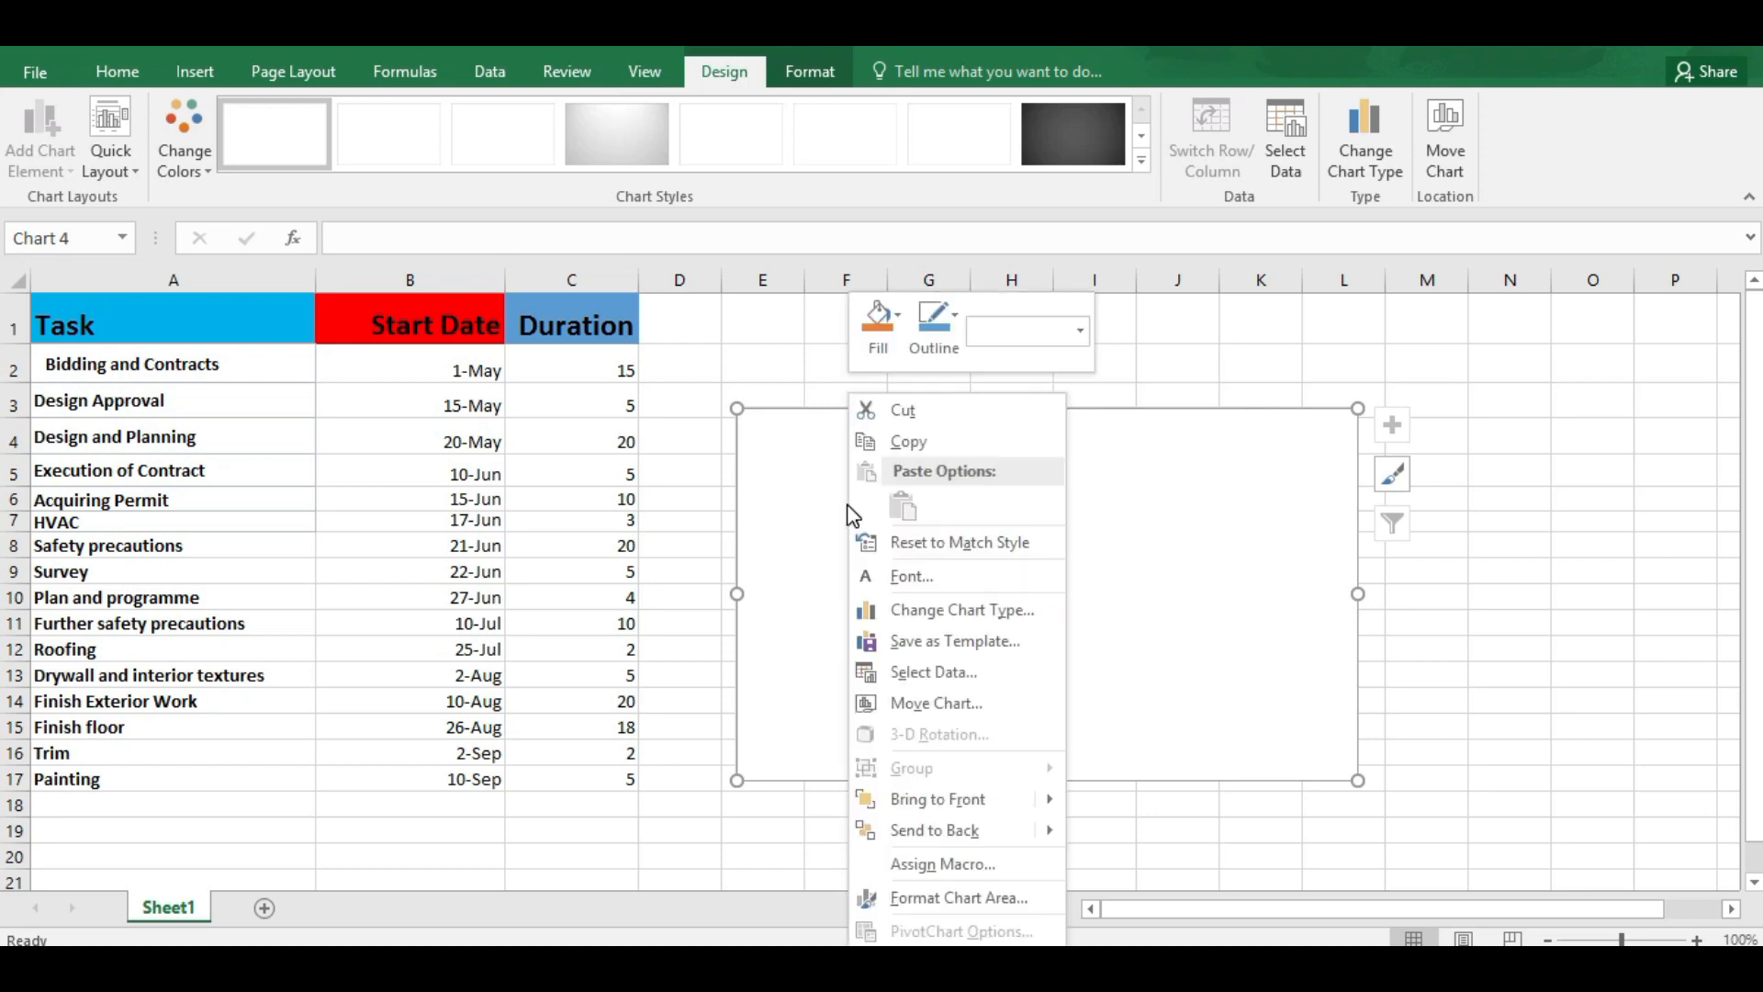
click(942, 672)
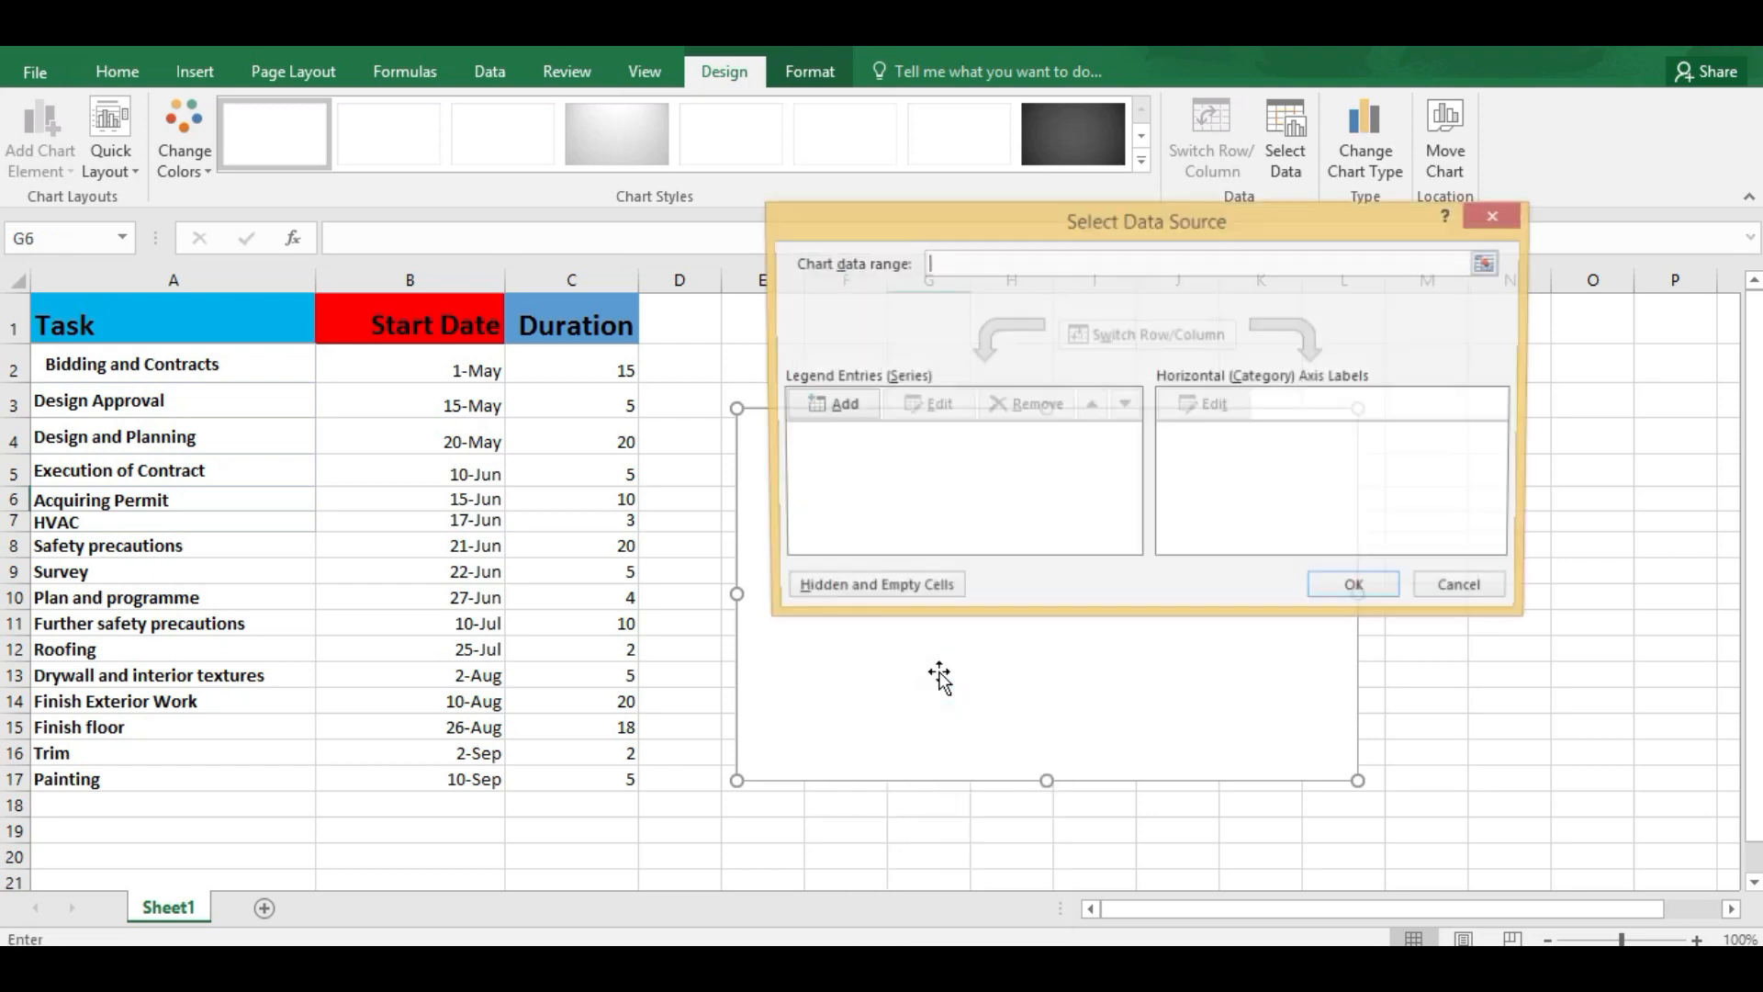
click(834, 406)
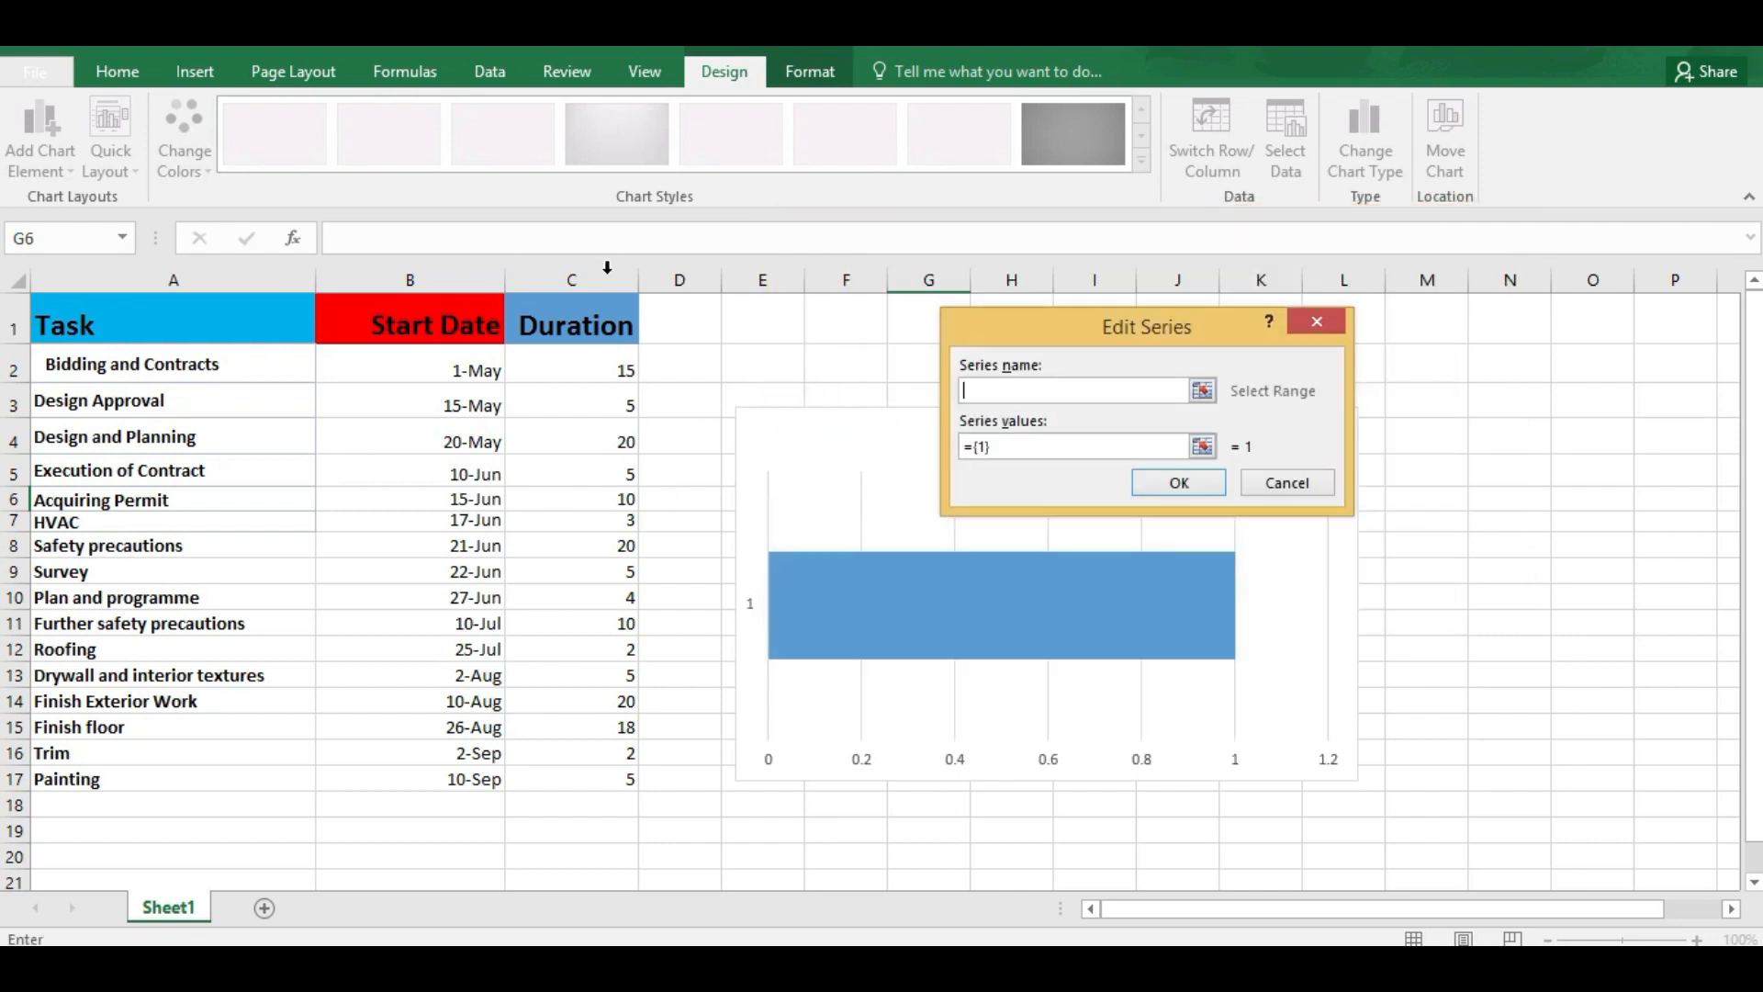
click(424, 322)
drag(1000, 447, 962, 441)
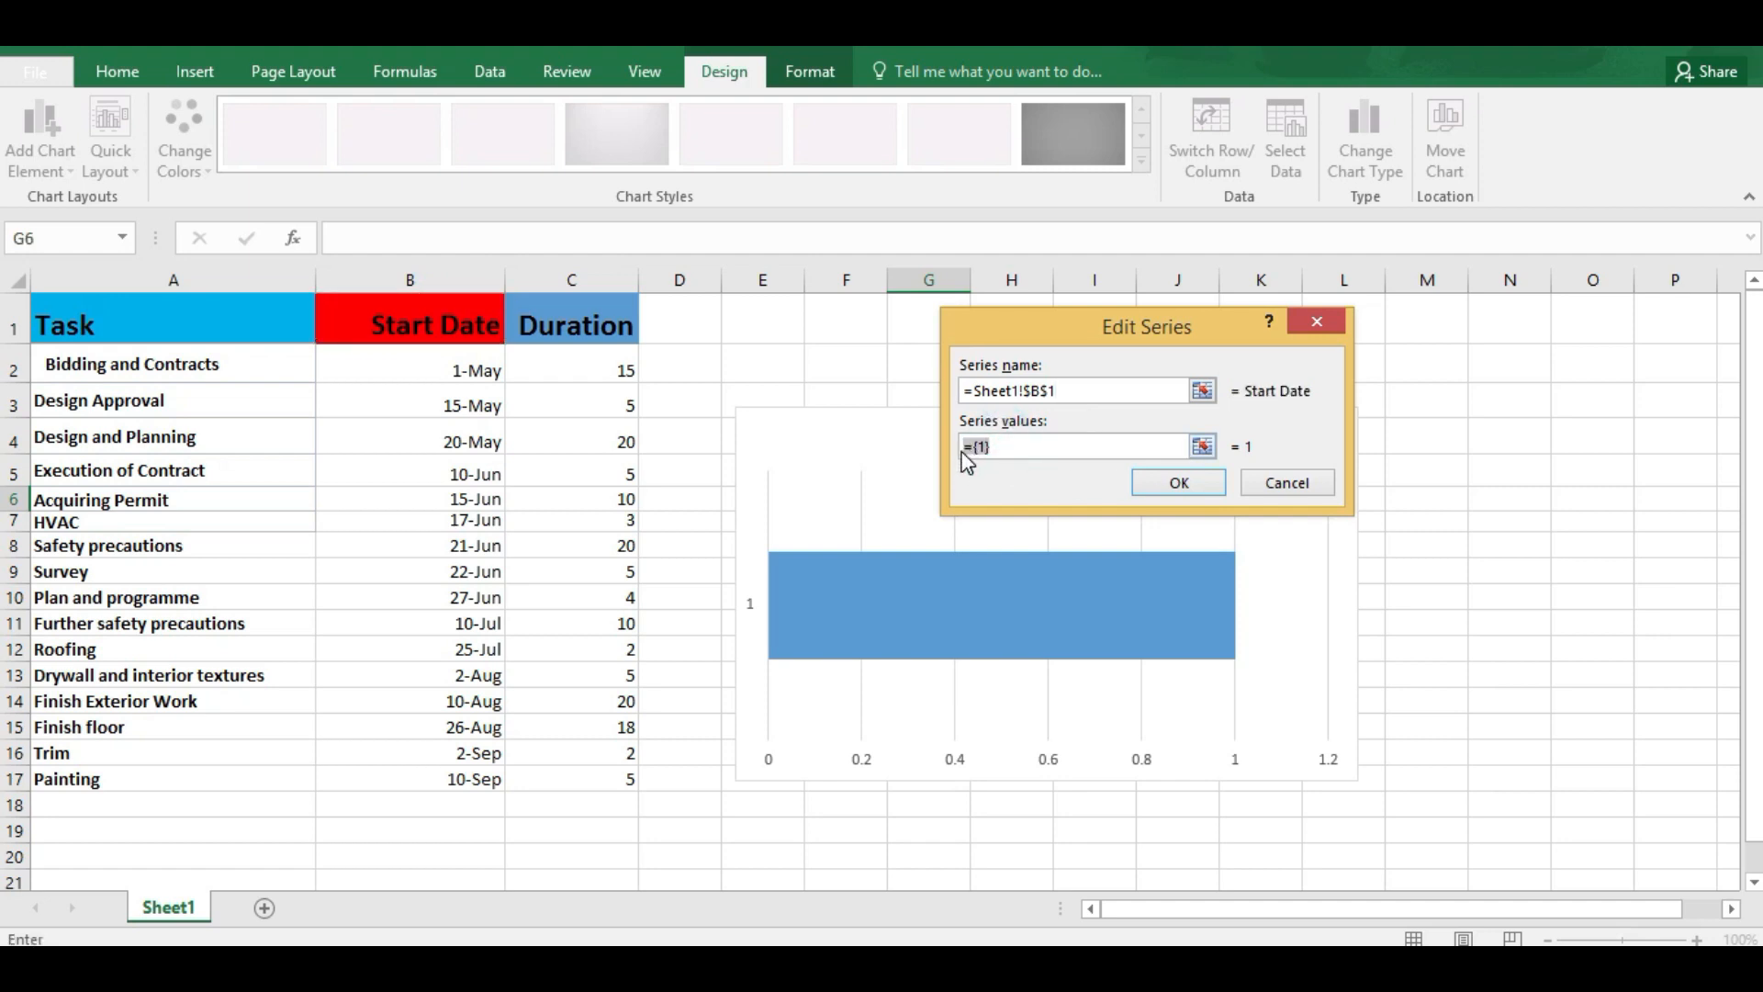
drag(477, 372, 417, 780)
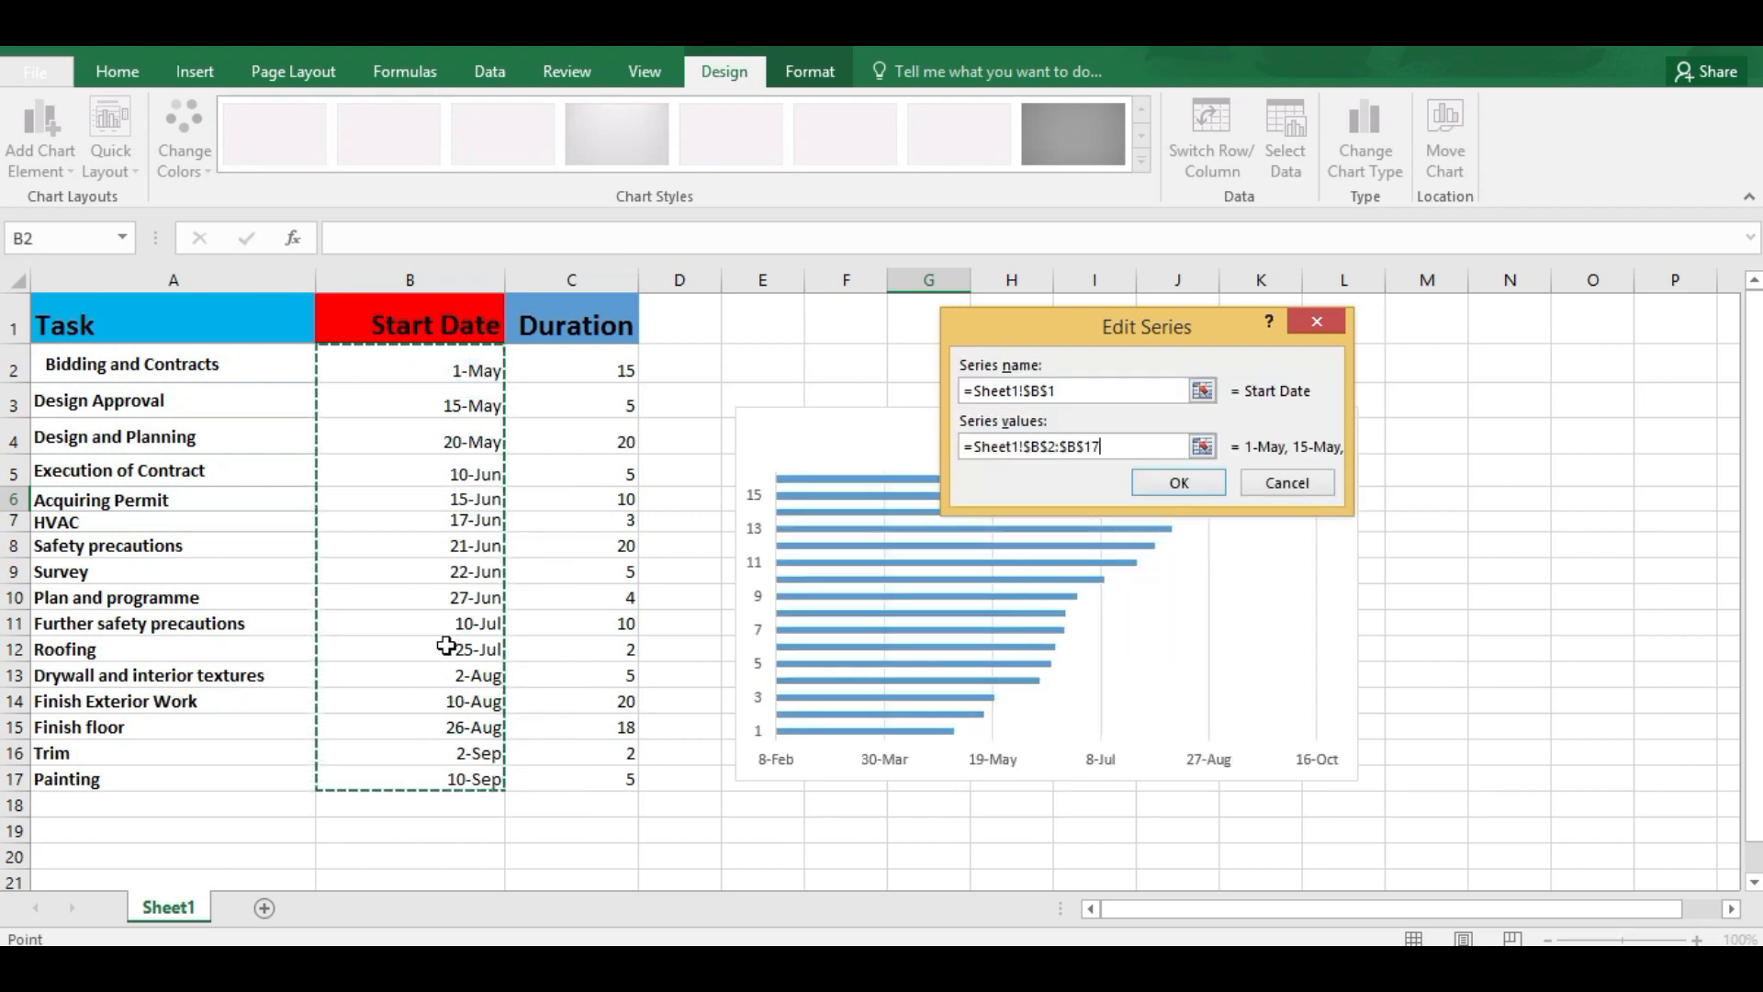
click(1179, 484)
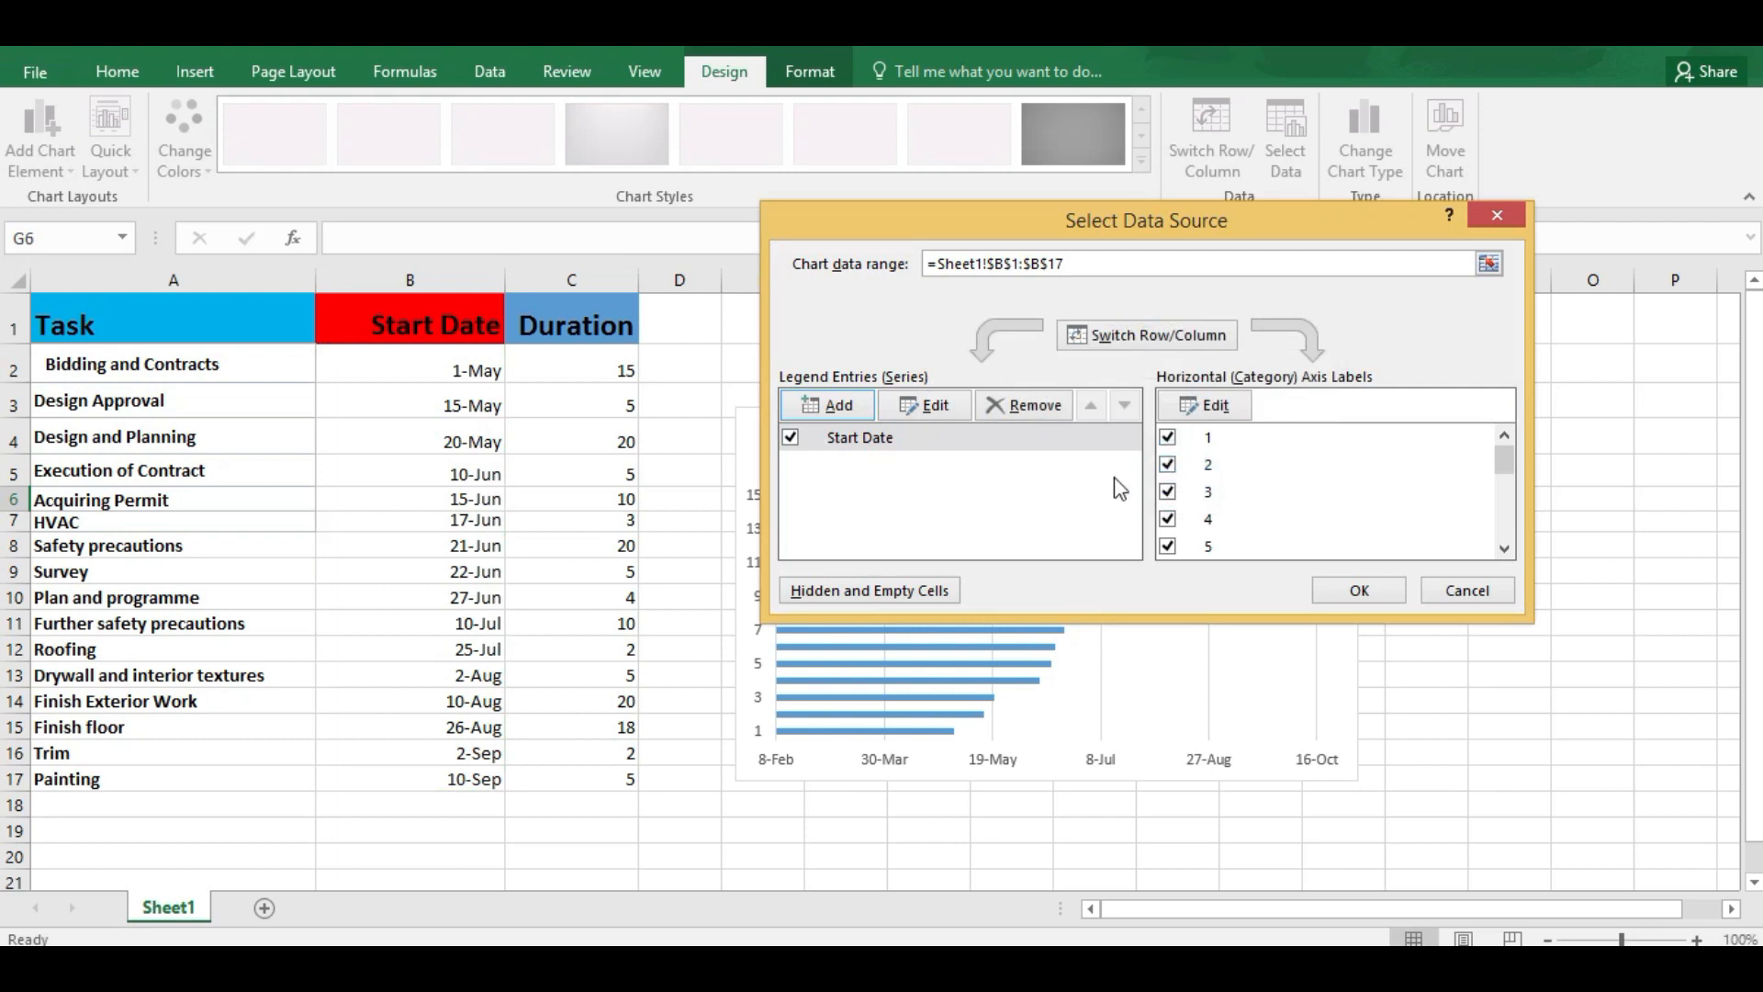
Step: Add a second data series with its name from C1 (Duration) and its values from C2:C17
click(829, 406)
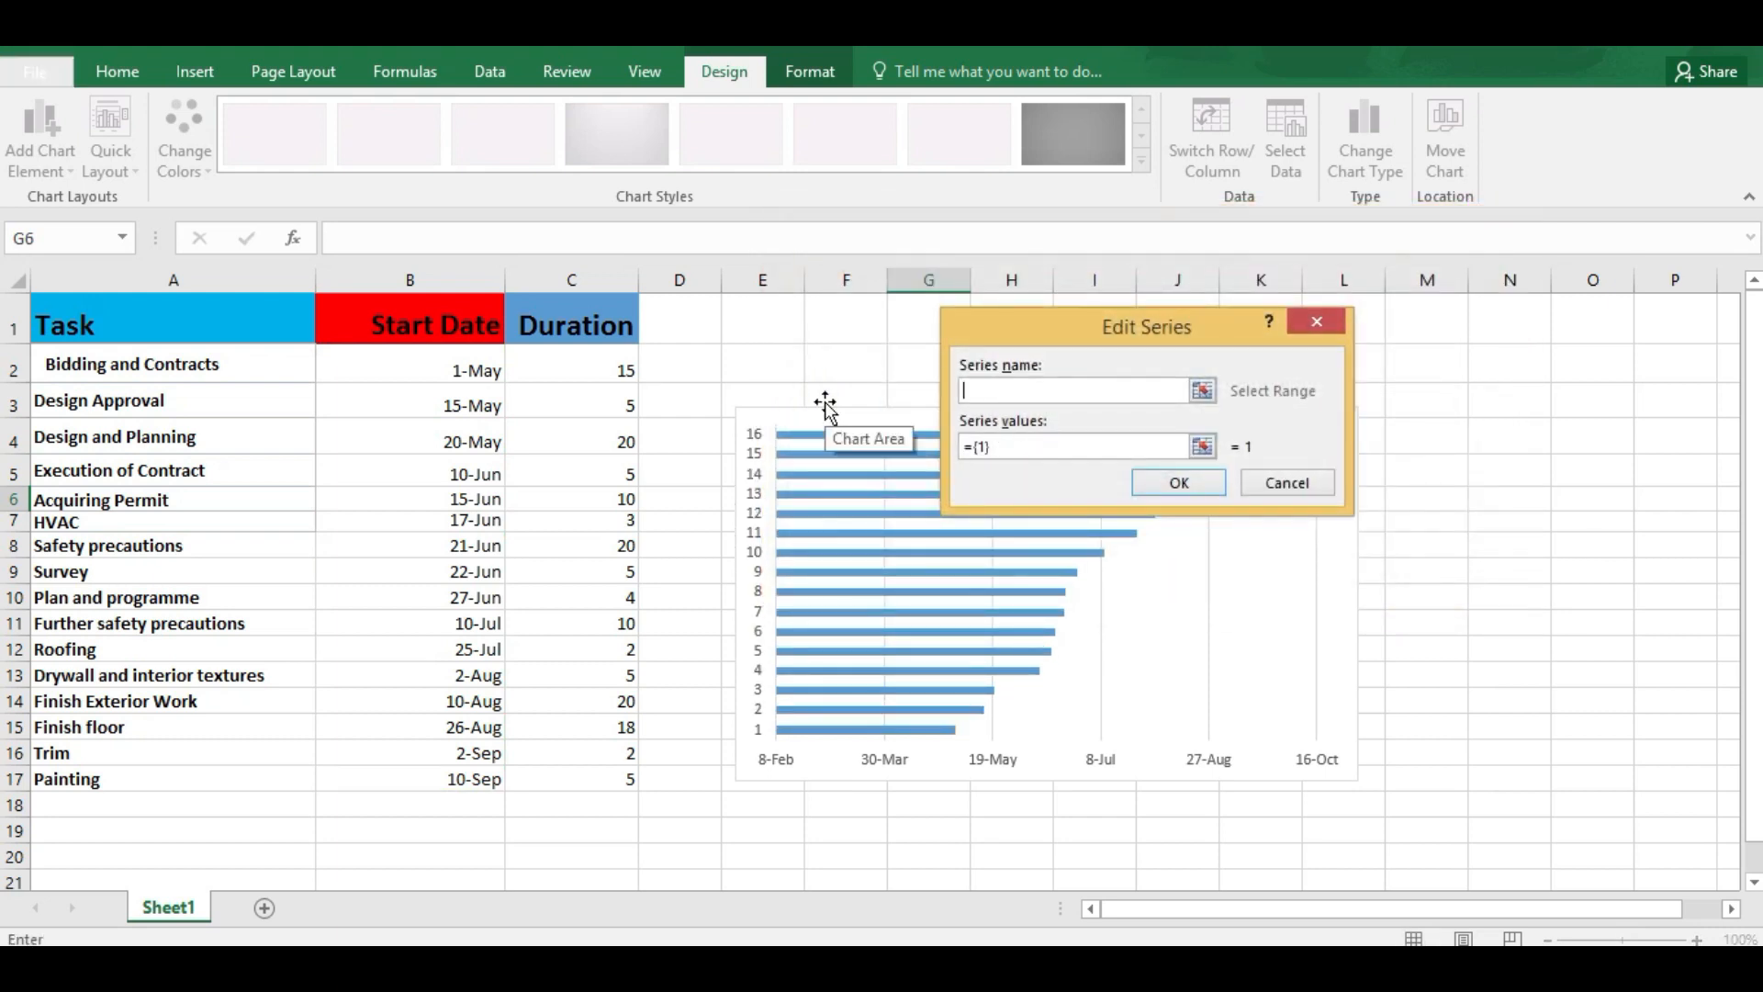
click(578, 330)
drag(1014, 446, 957, 444)
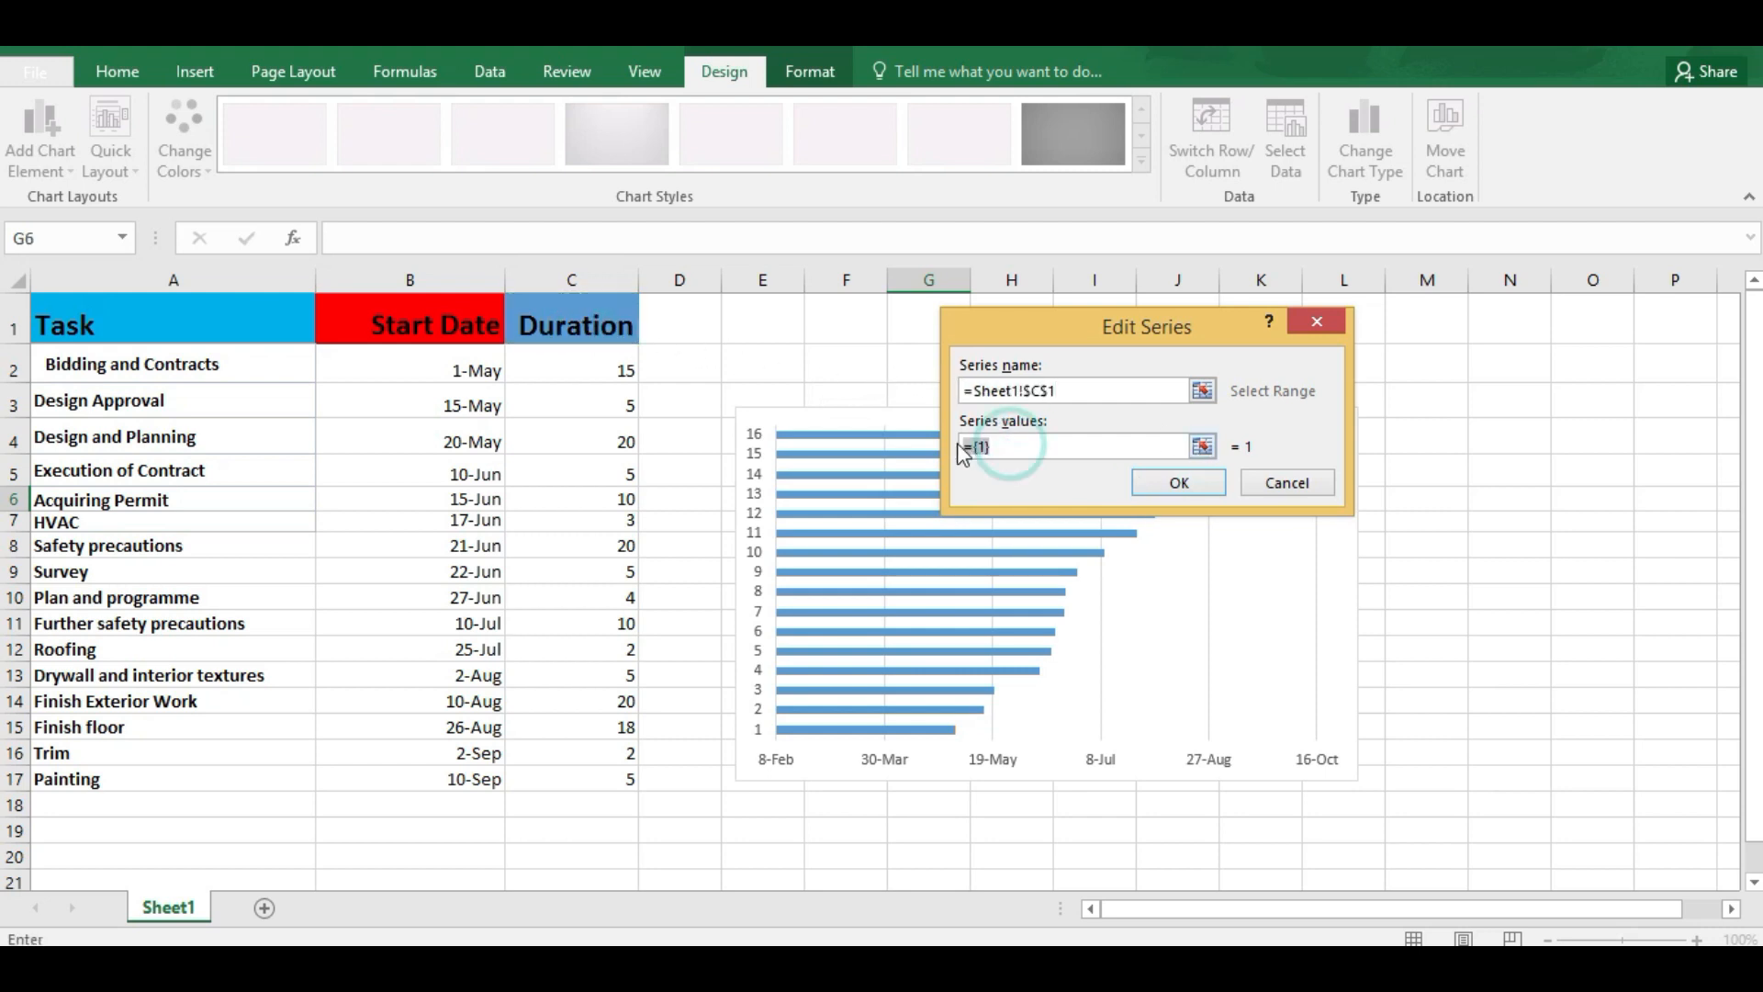
key(BackSpace)
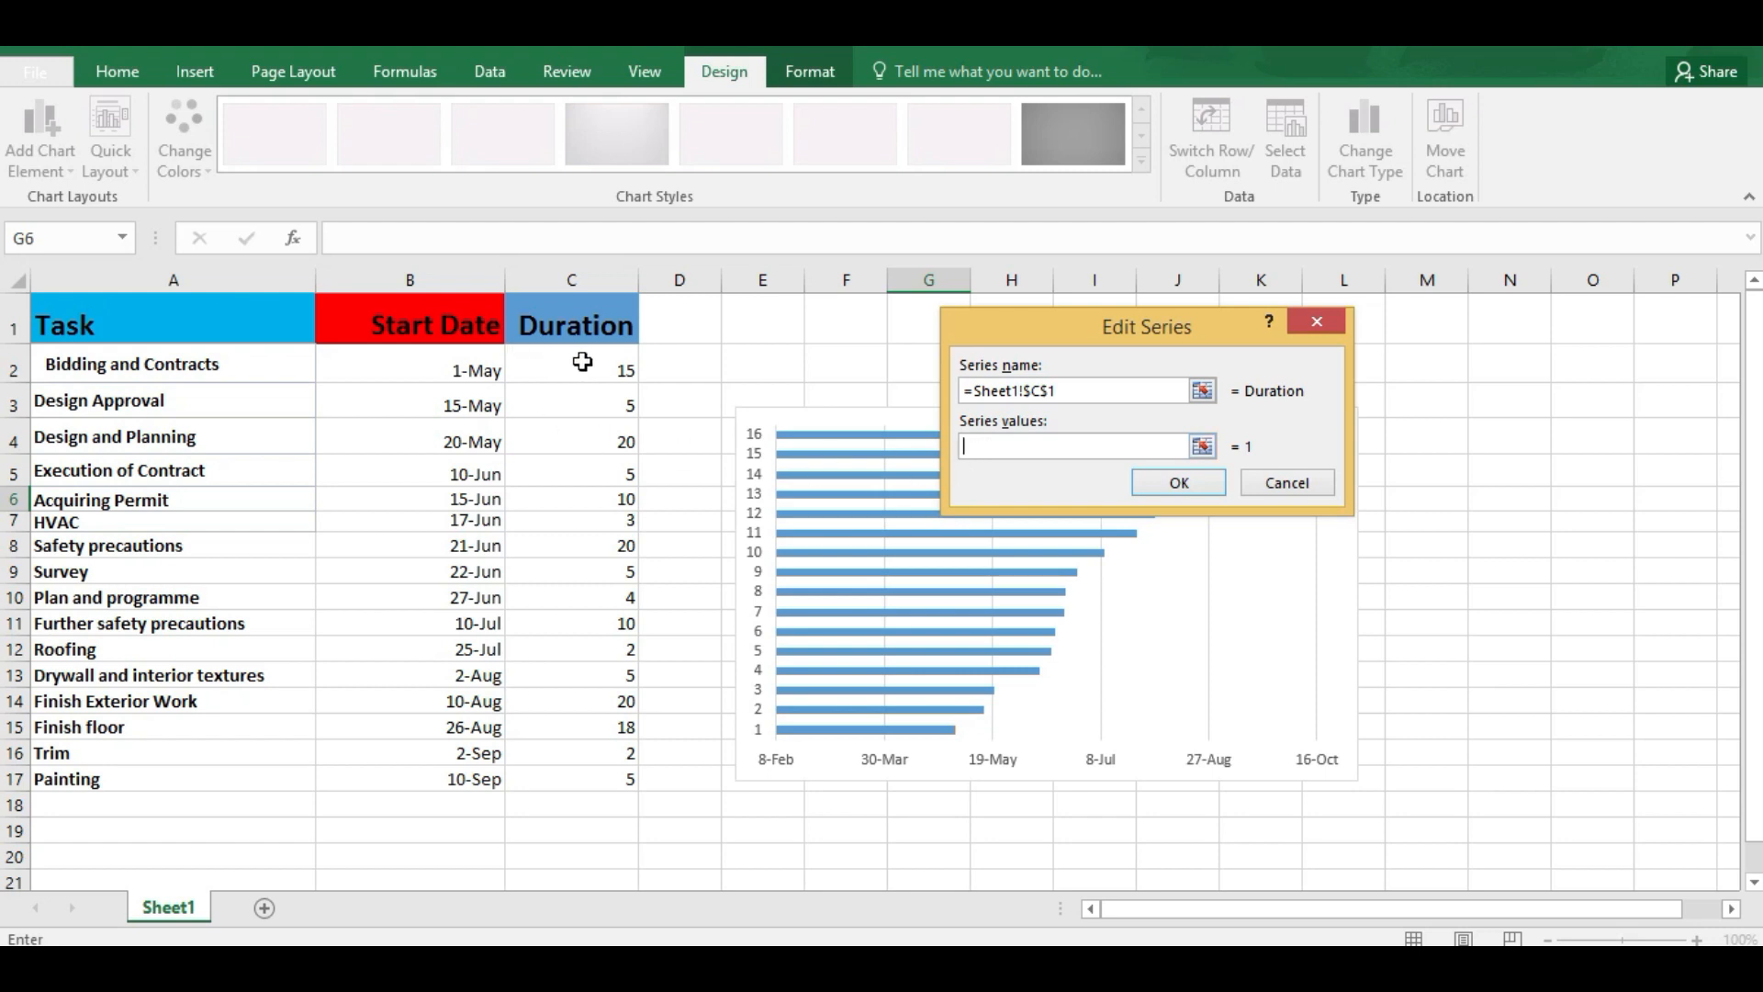
drag(582, 362, 570, 785)
click(1159, 480)
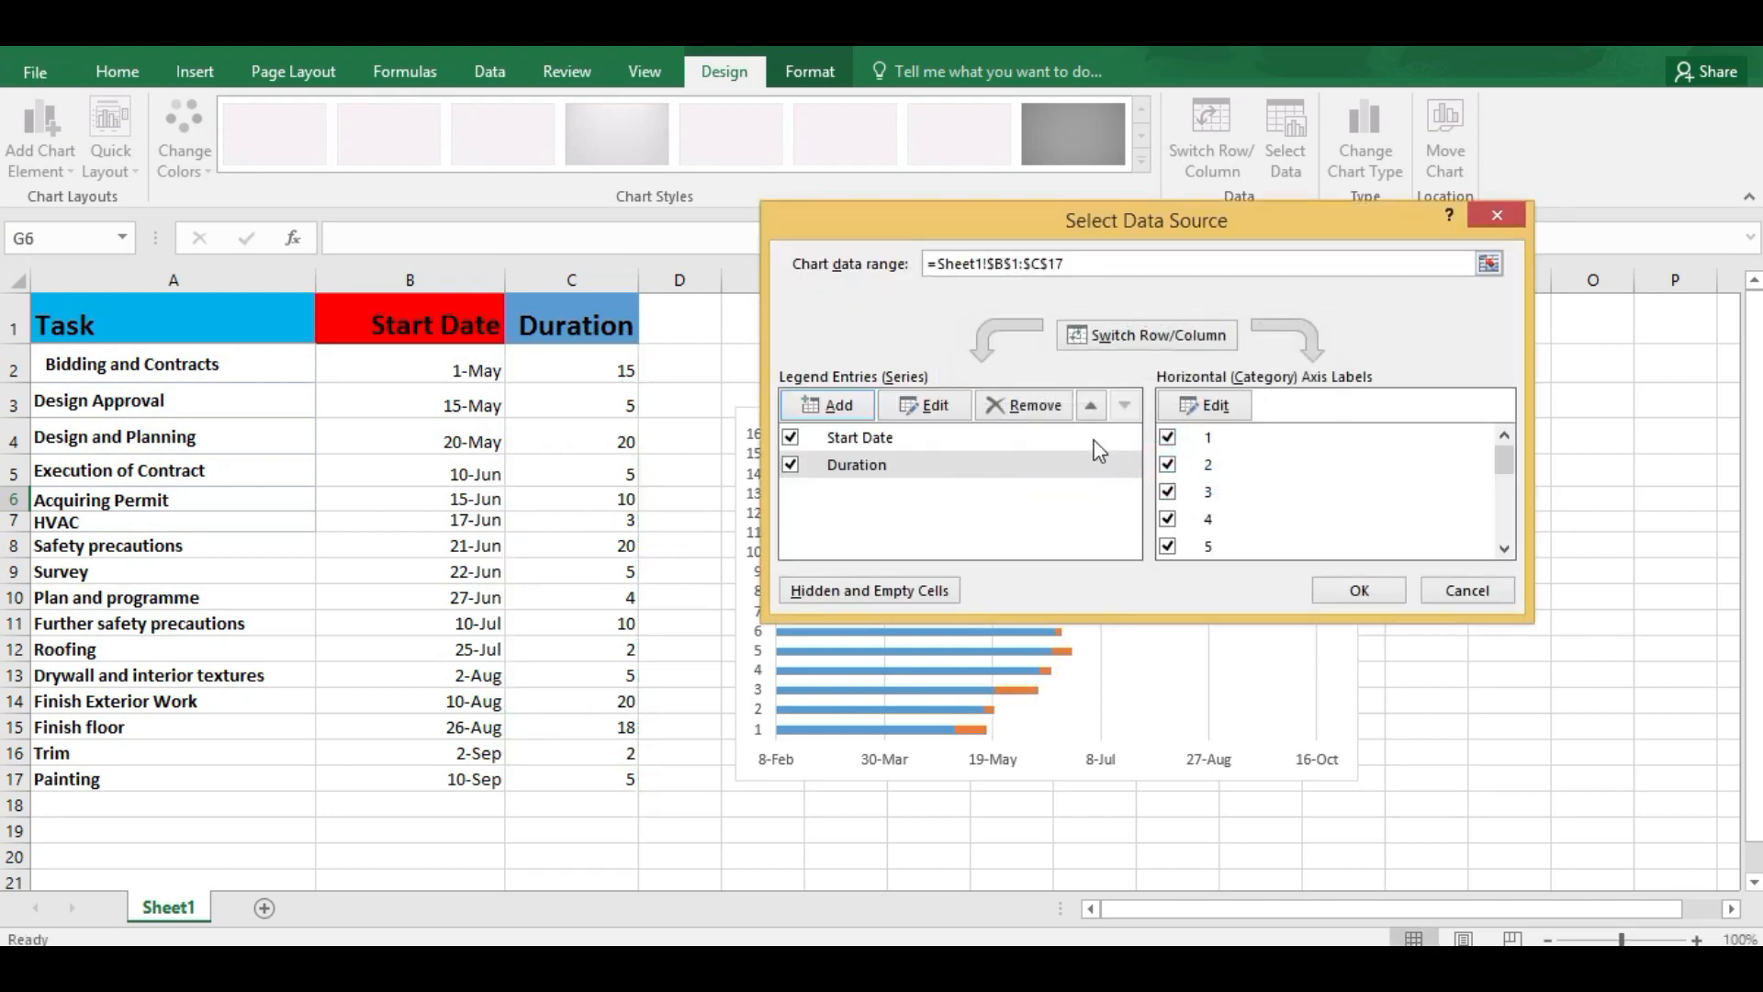
Step: Use the task names in A2:A17 as the chart's category axis labels and apply the data source
click(1214, 407)
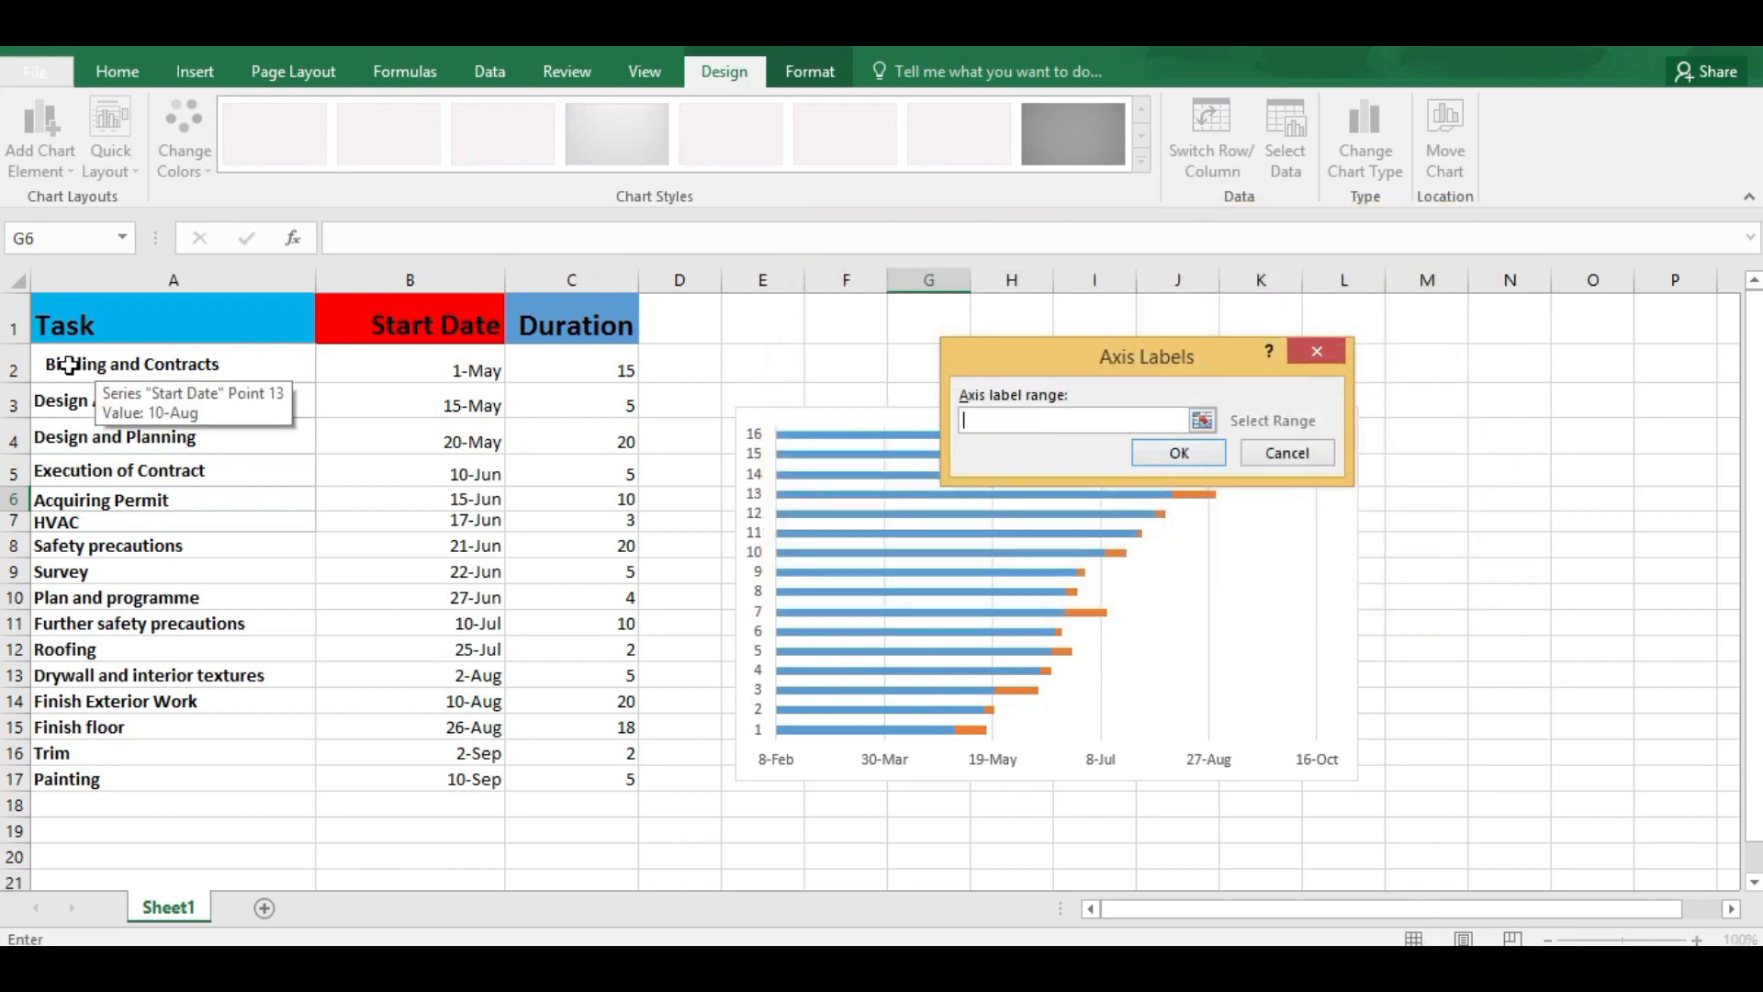
drag(63, 359, 64, 778)
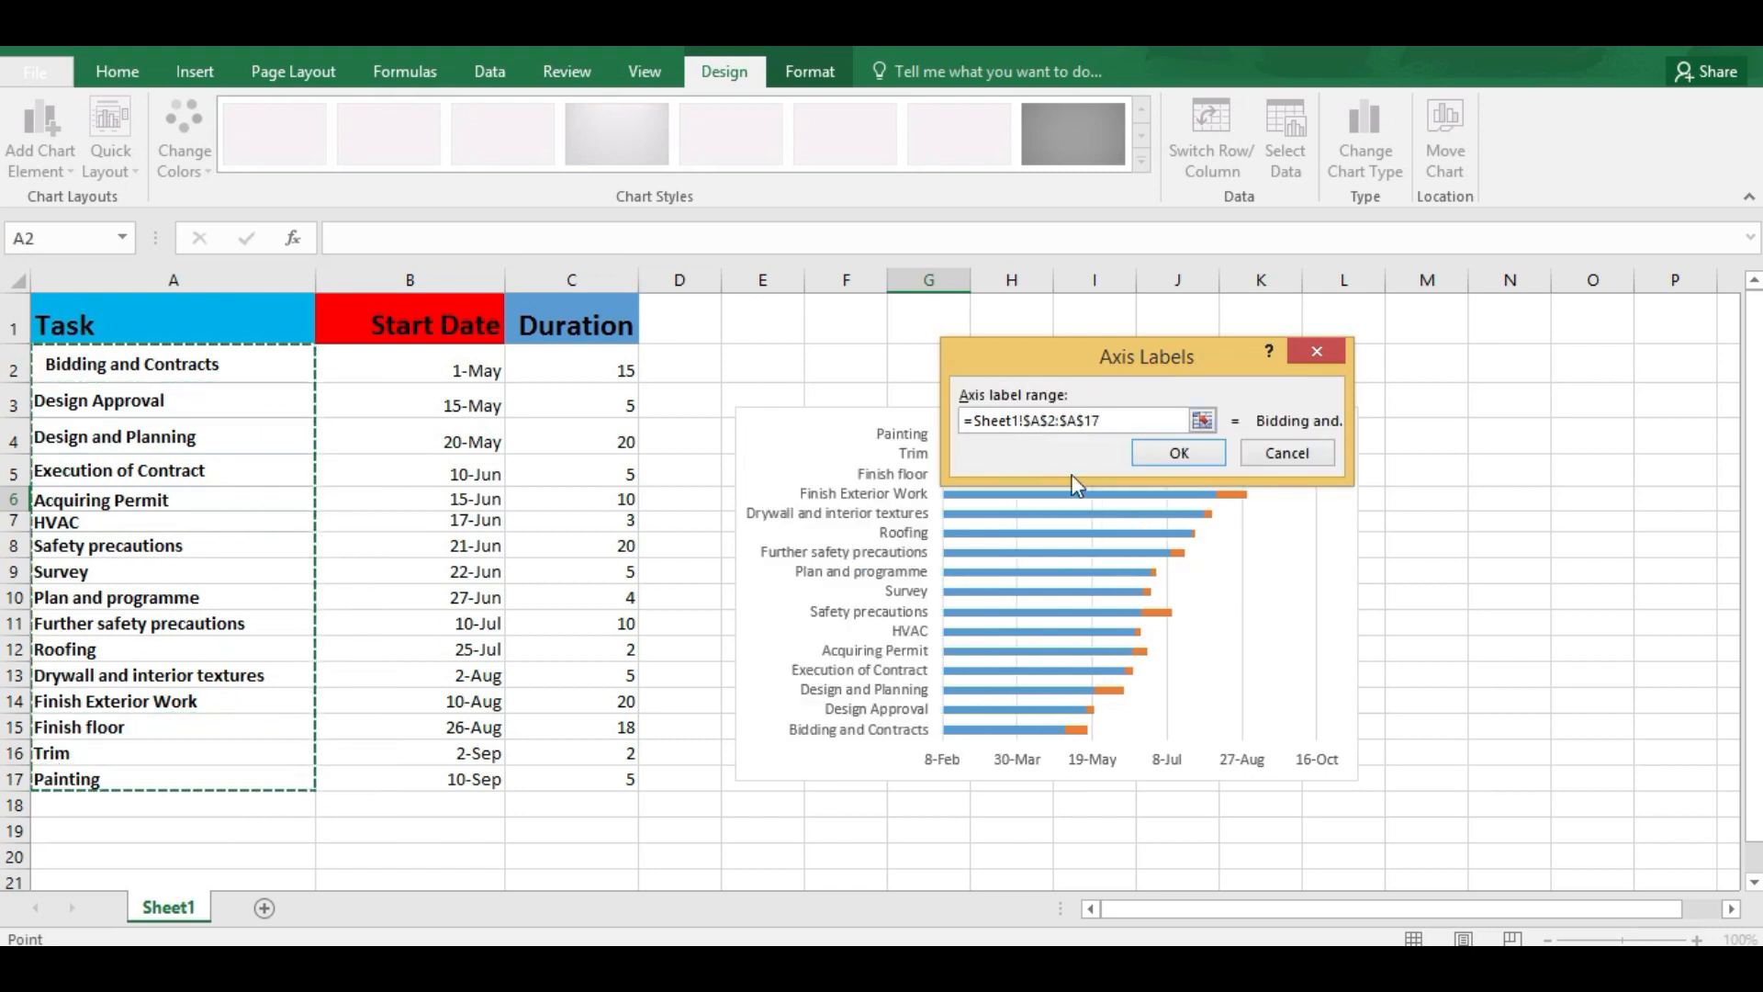
click(1176, 452)
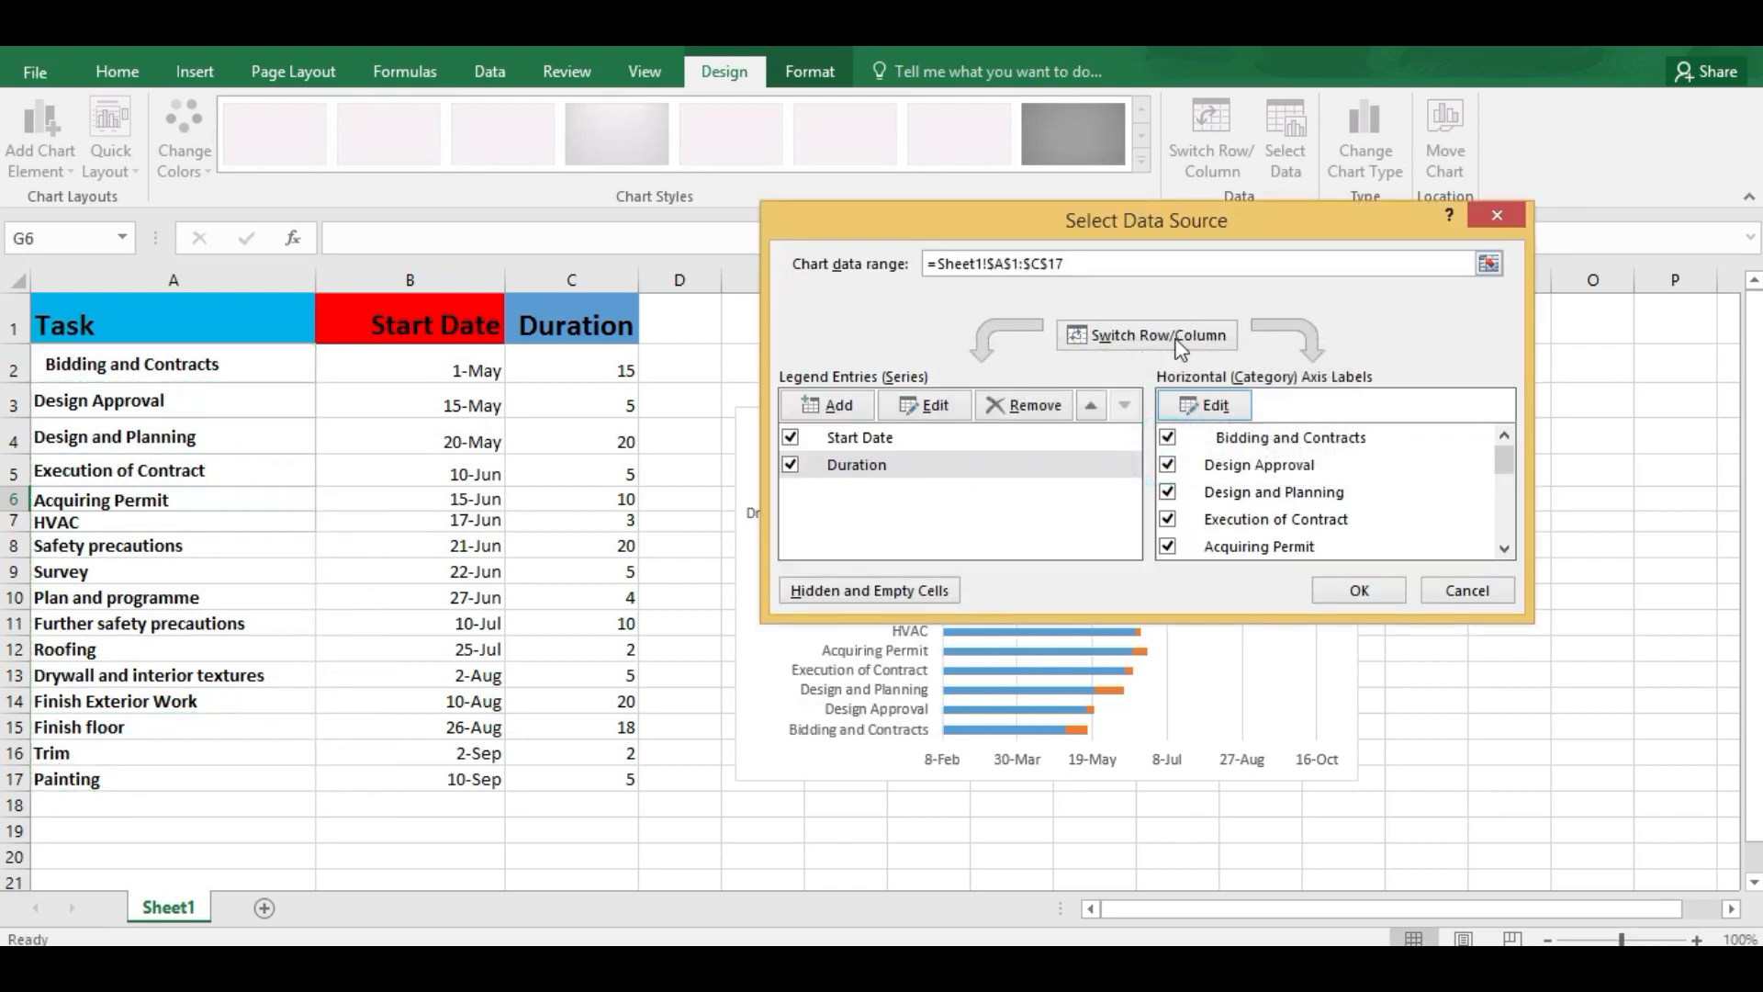
click(1359, 591)
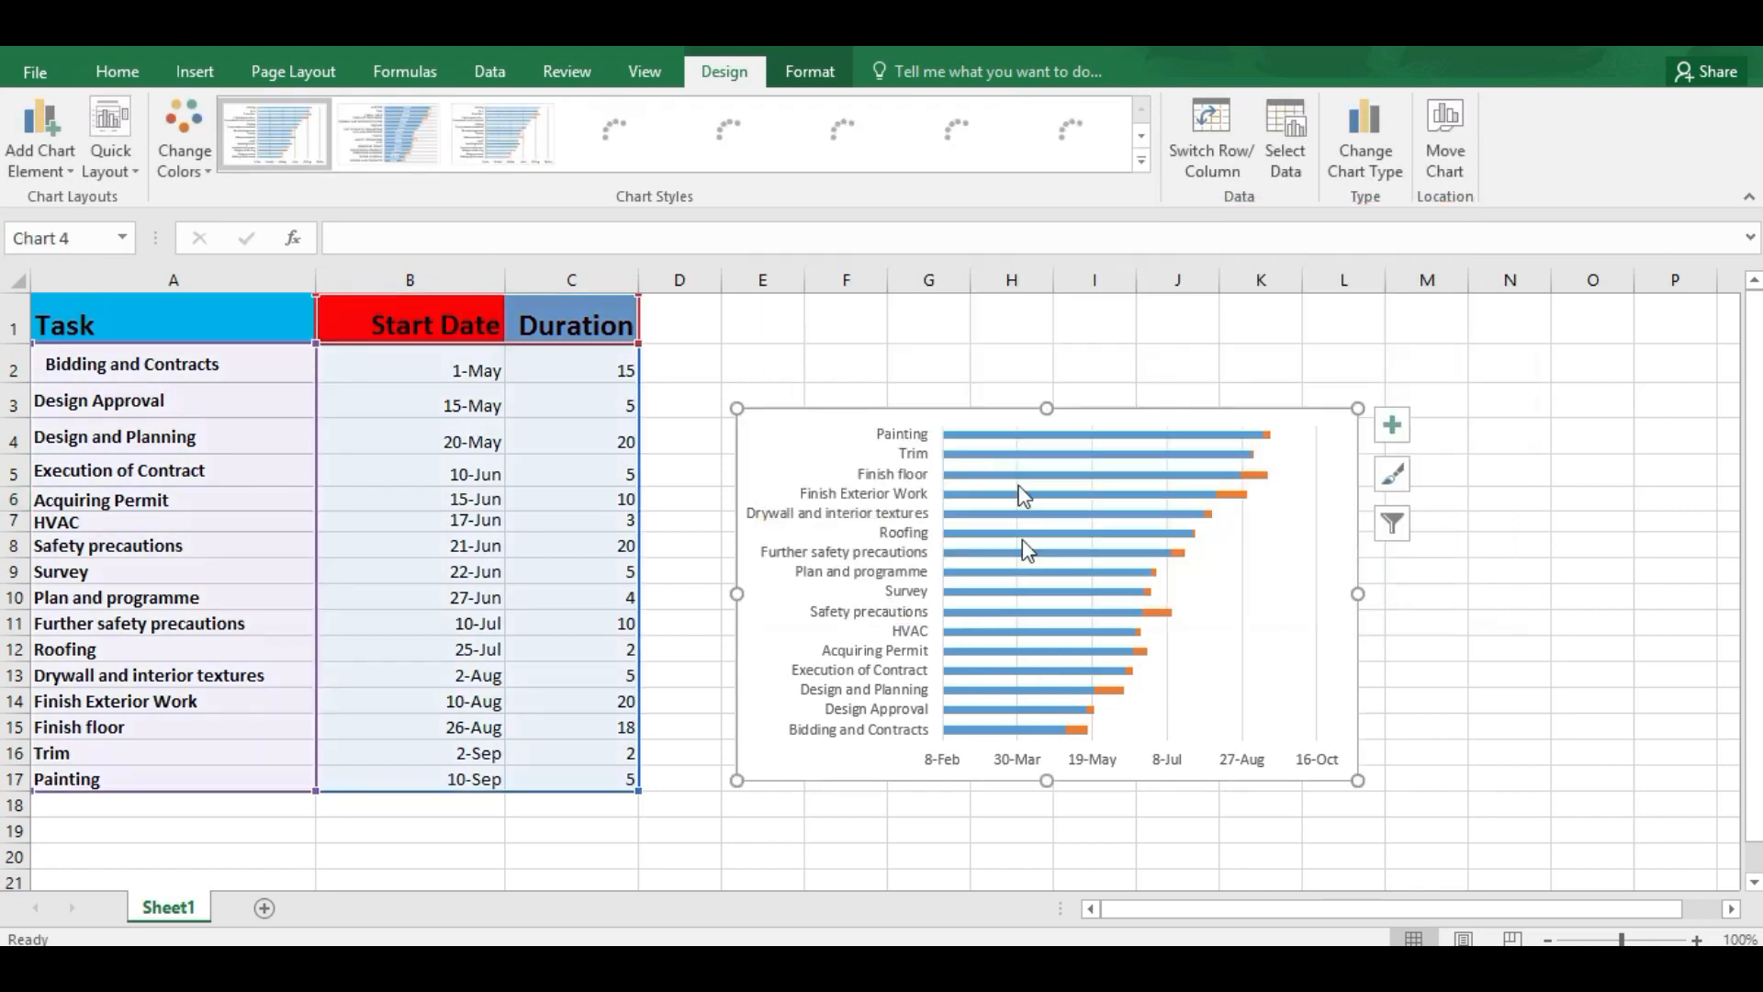
Step: Enlarge the chart to span roughly columns D to M and rows 1 to 18 beside the table
drag(732, 404, 684, 323)
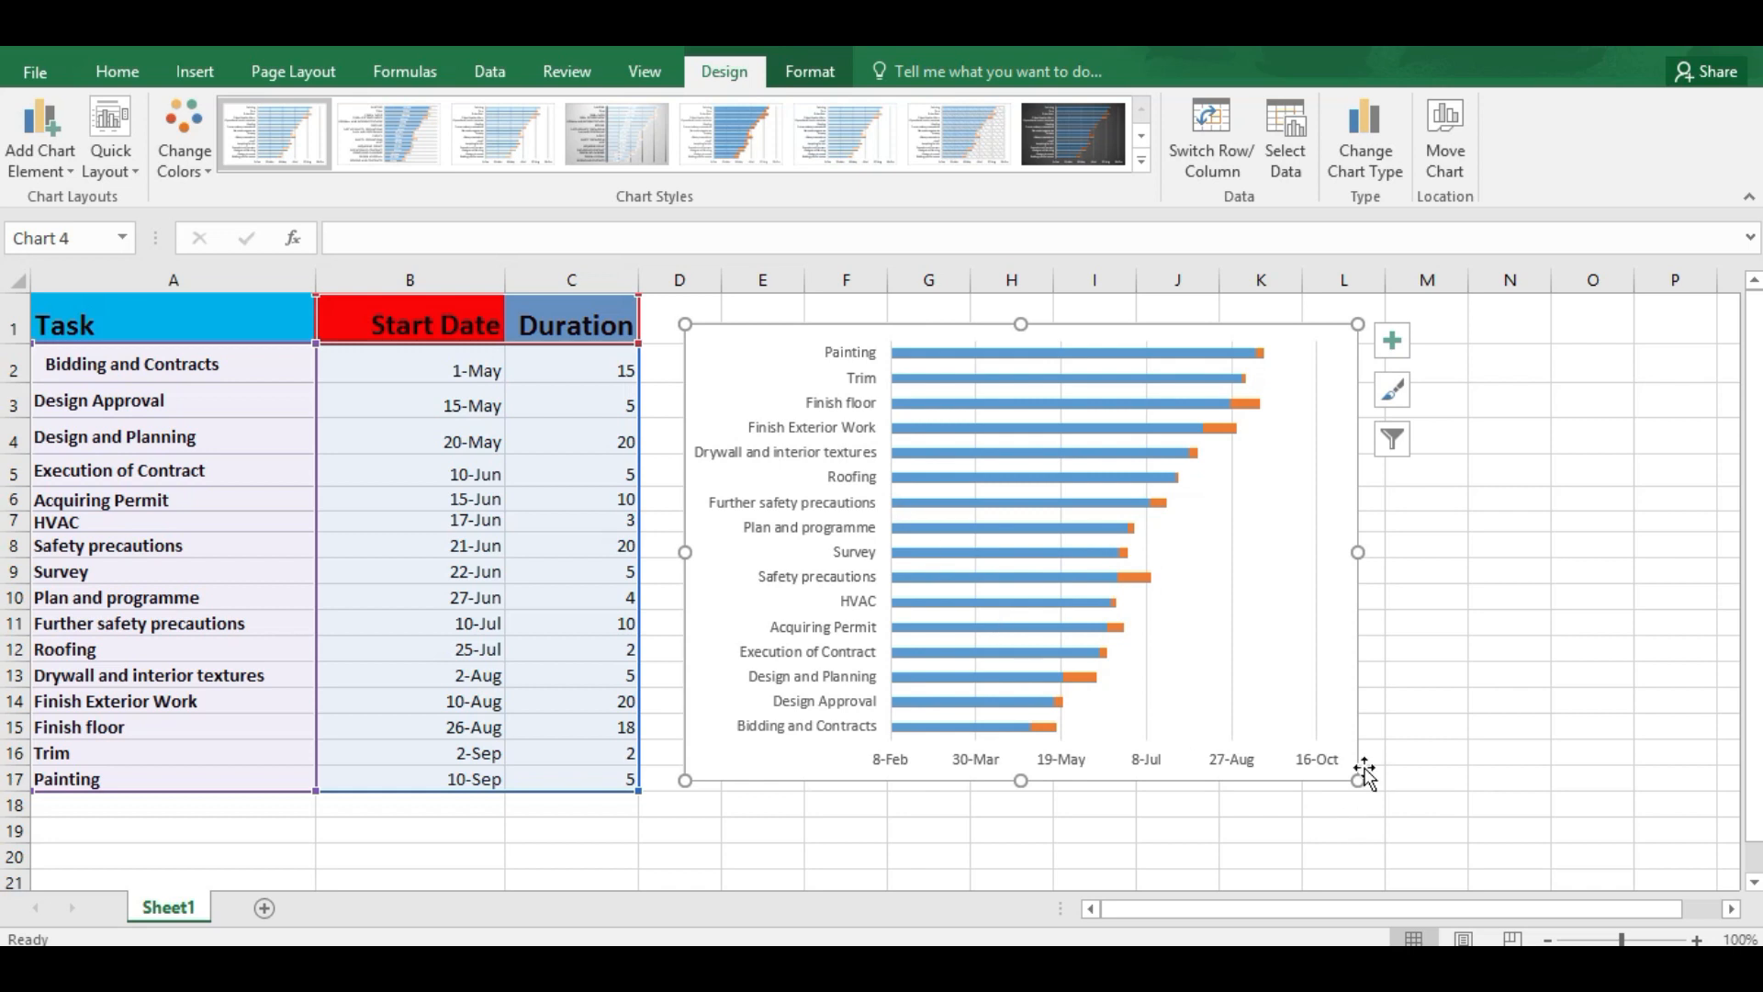
drag(1356, 780, 1471, 821)
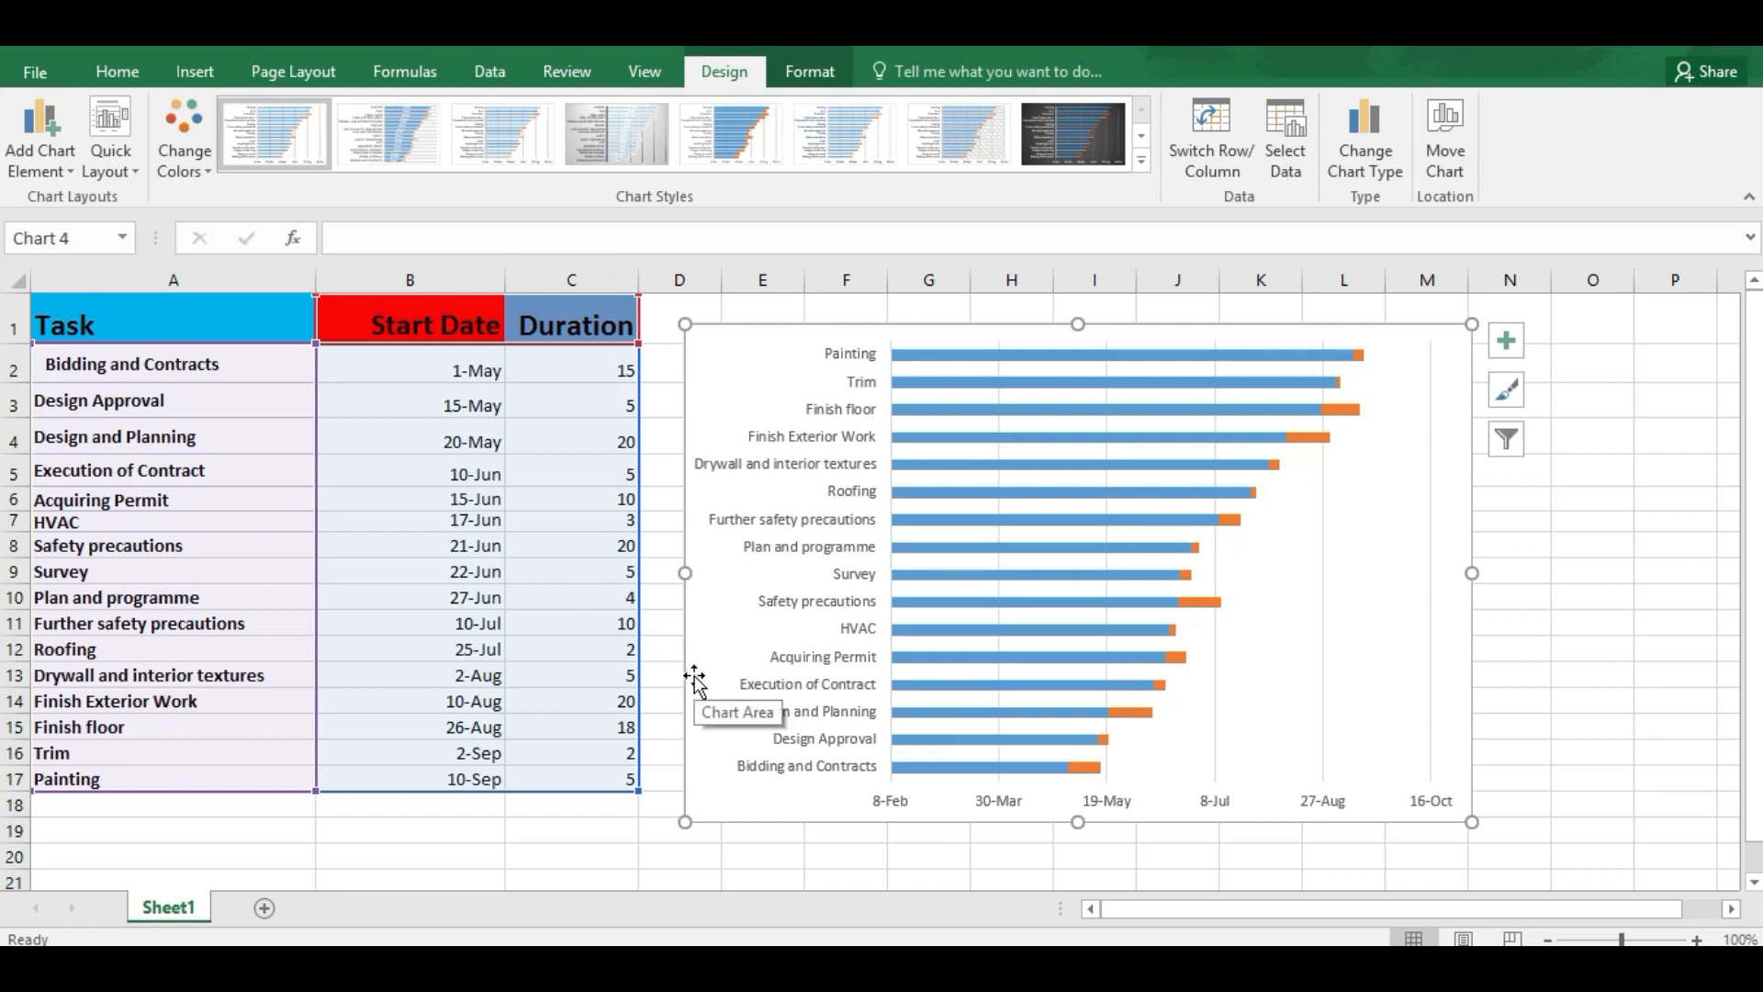
Step: Format the vertical task axis to show its categories in reverse order, and close the axis formatting
mouse_move(1759, 46)
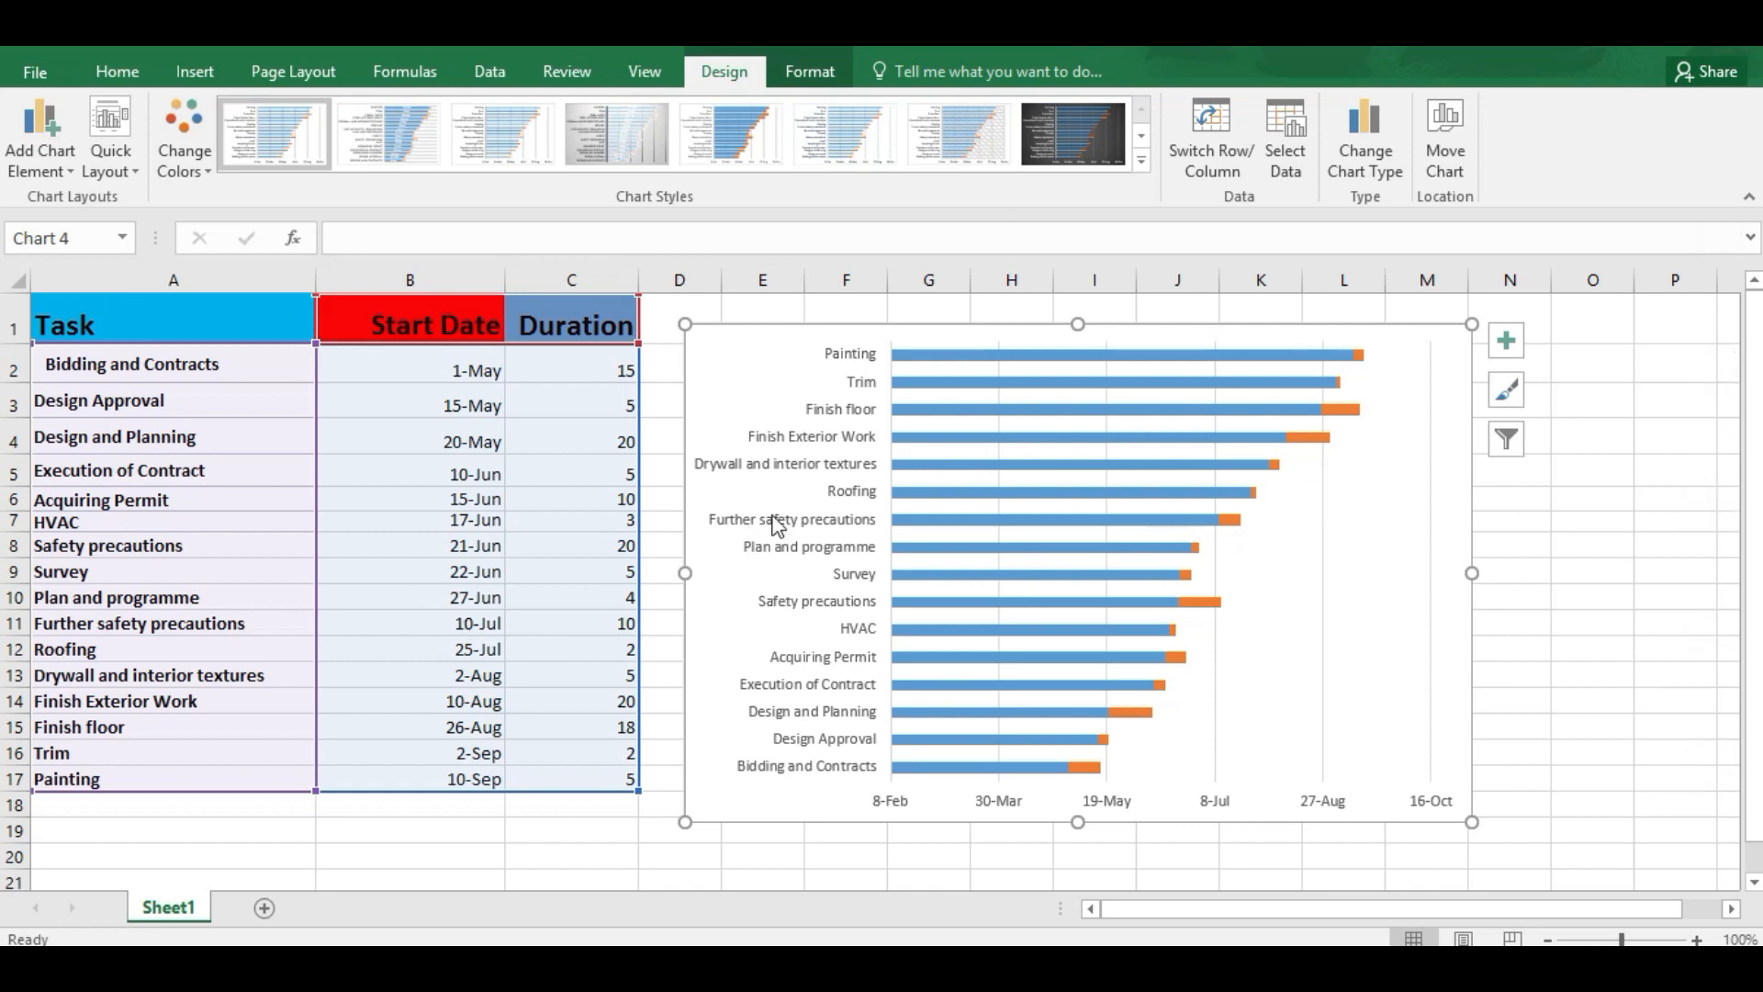
click(809, 472)
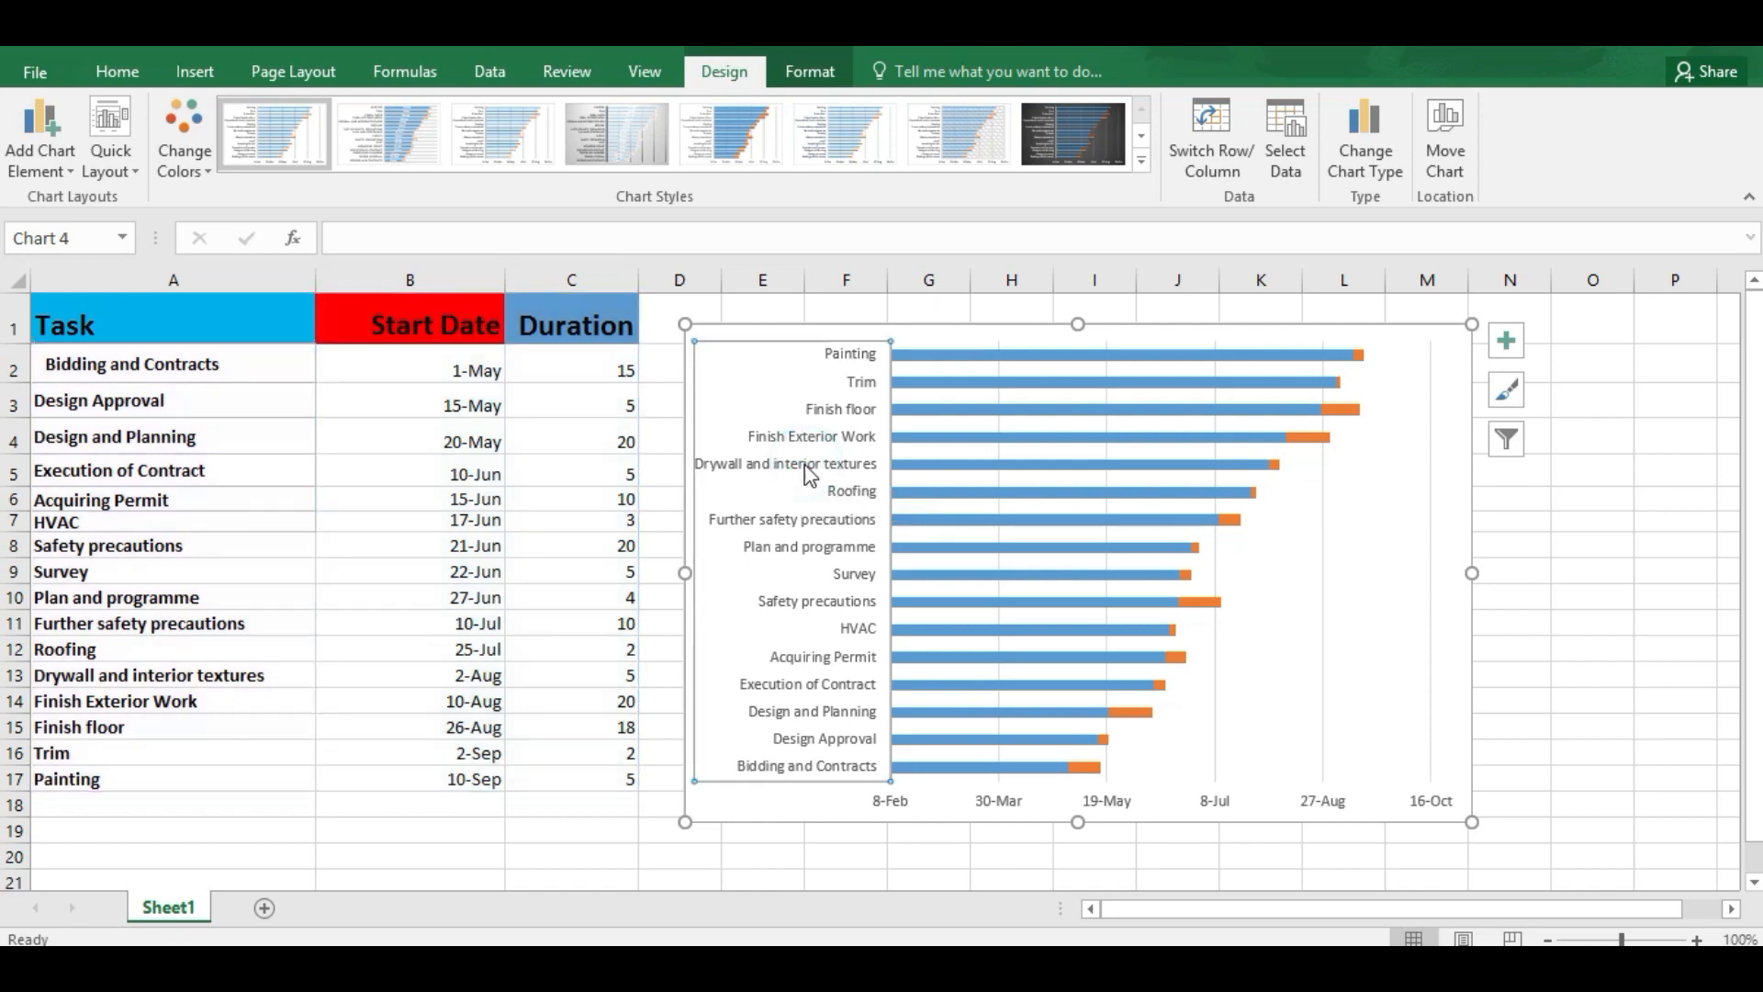
right_click(801, 468)
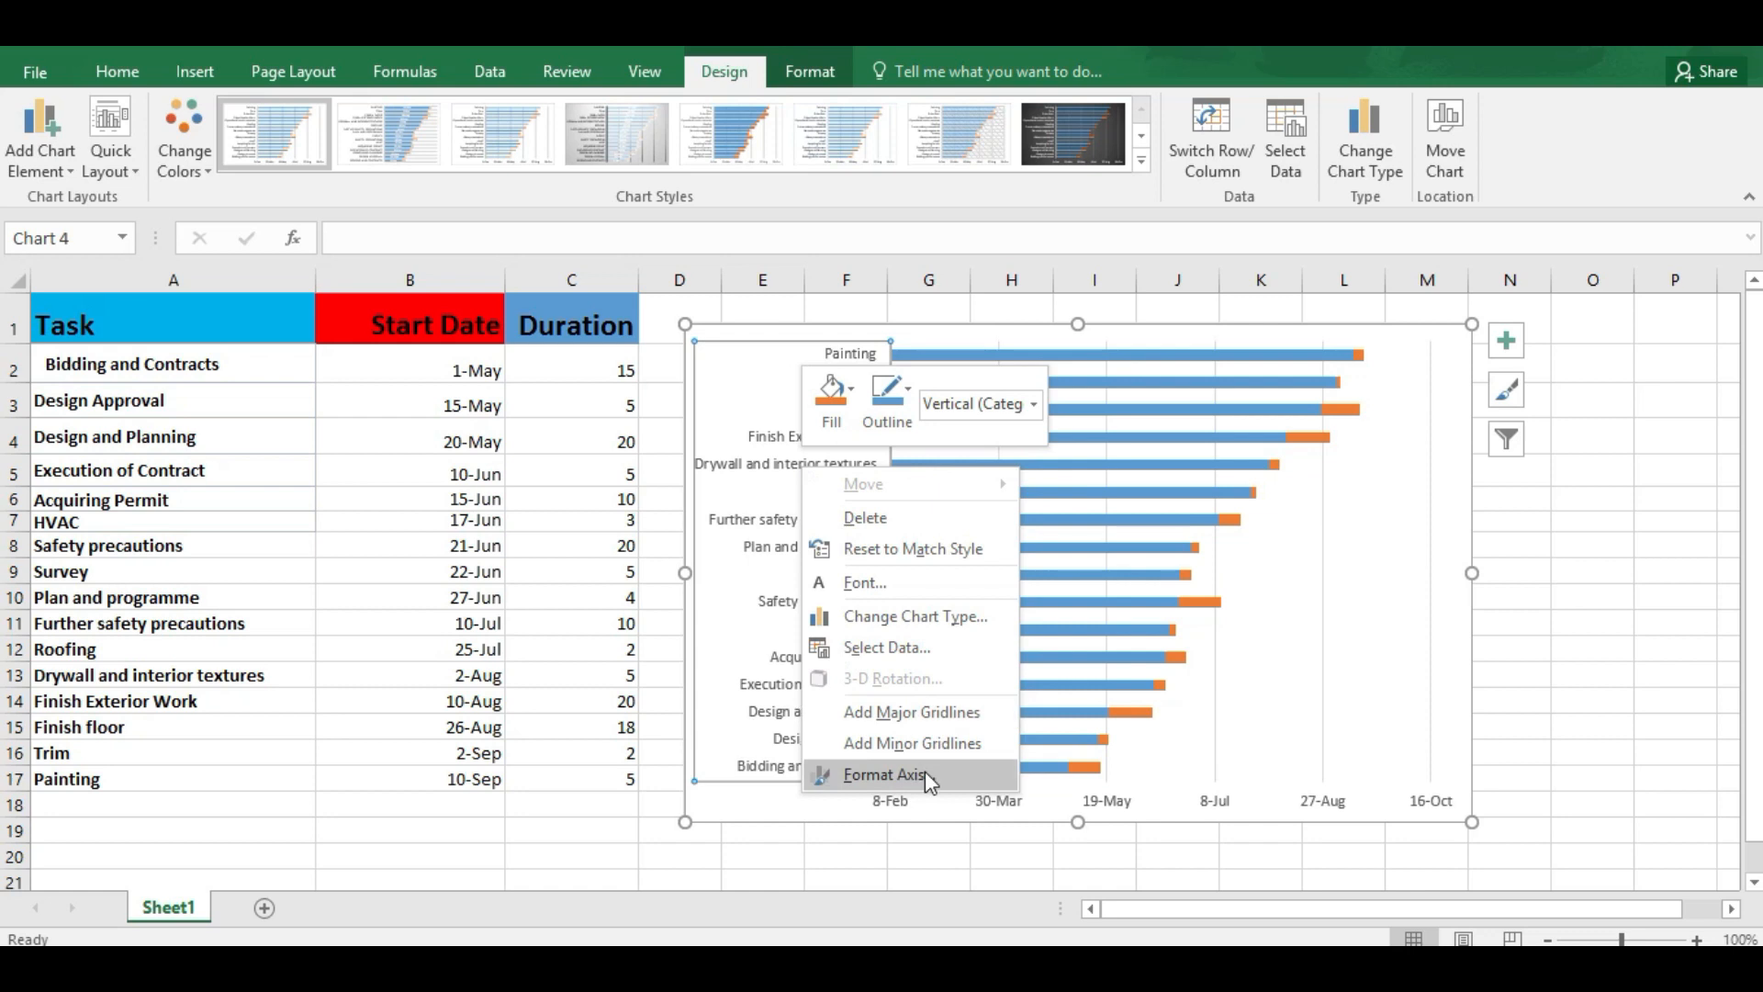
click(902, 776)
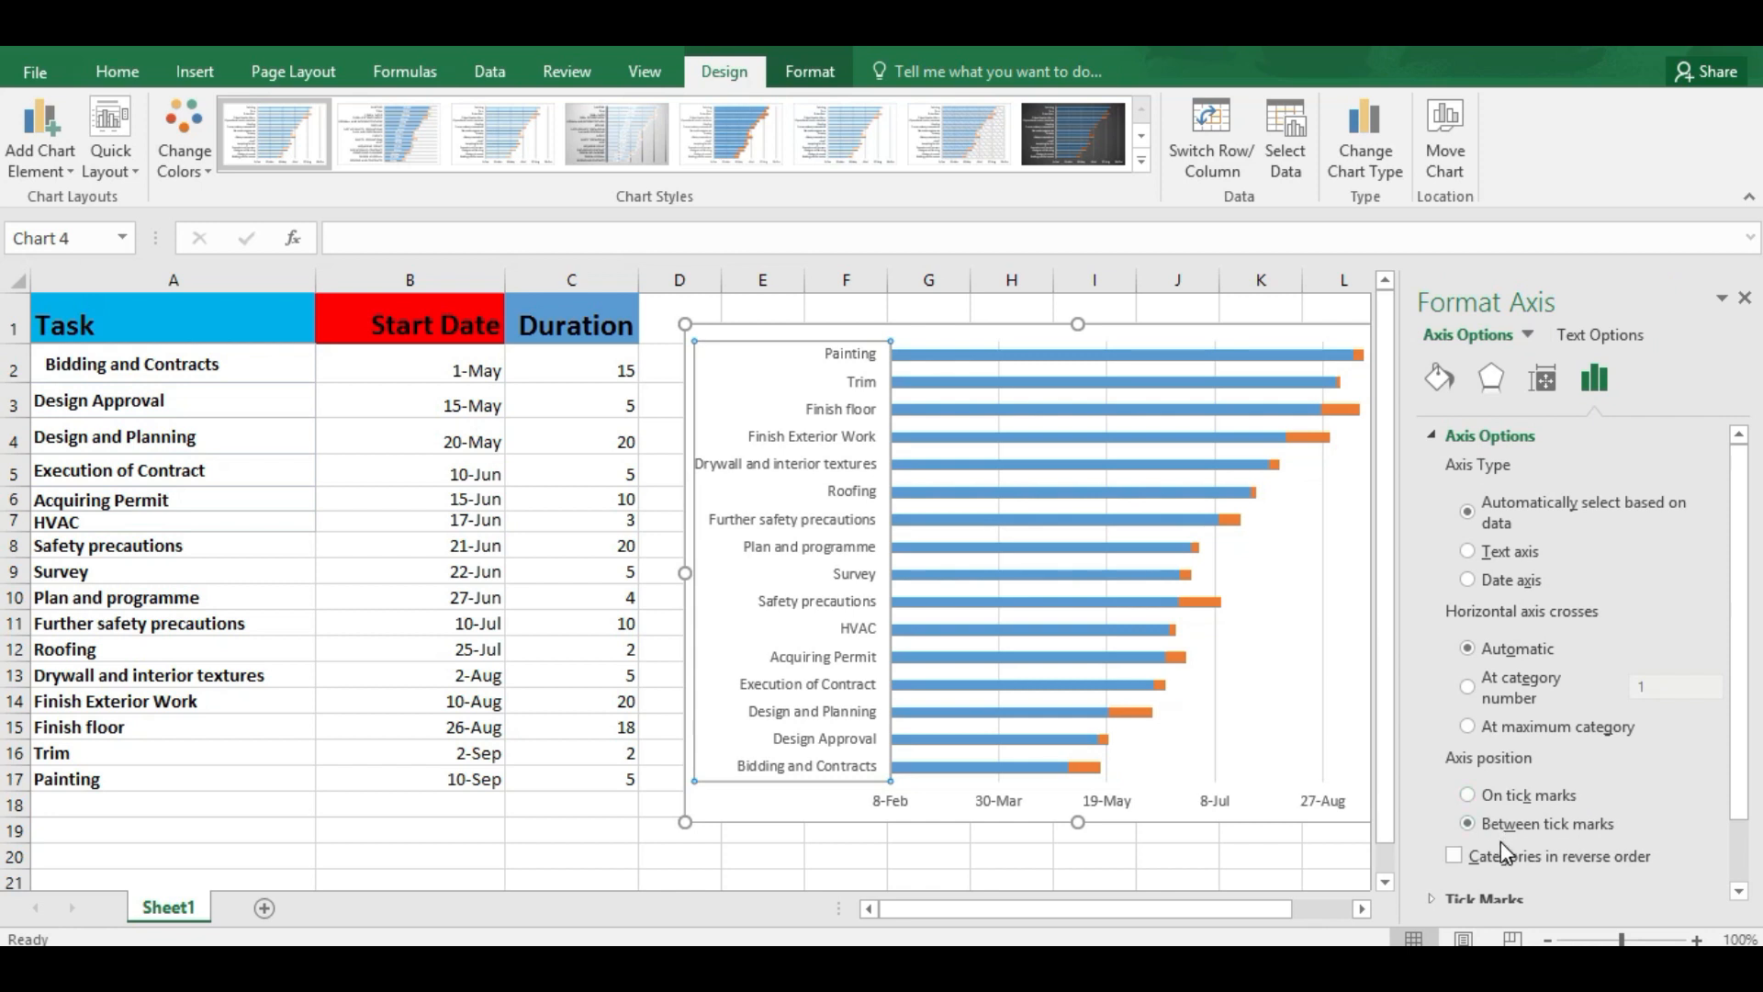
scroll(1501, 841, down, 1)
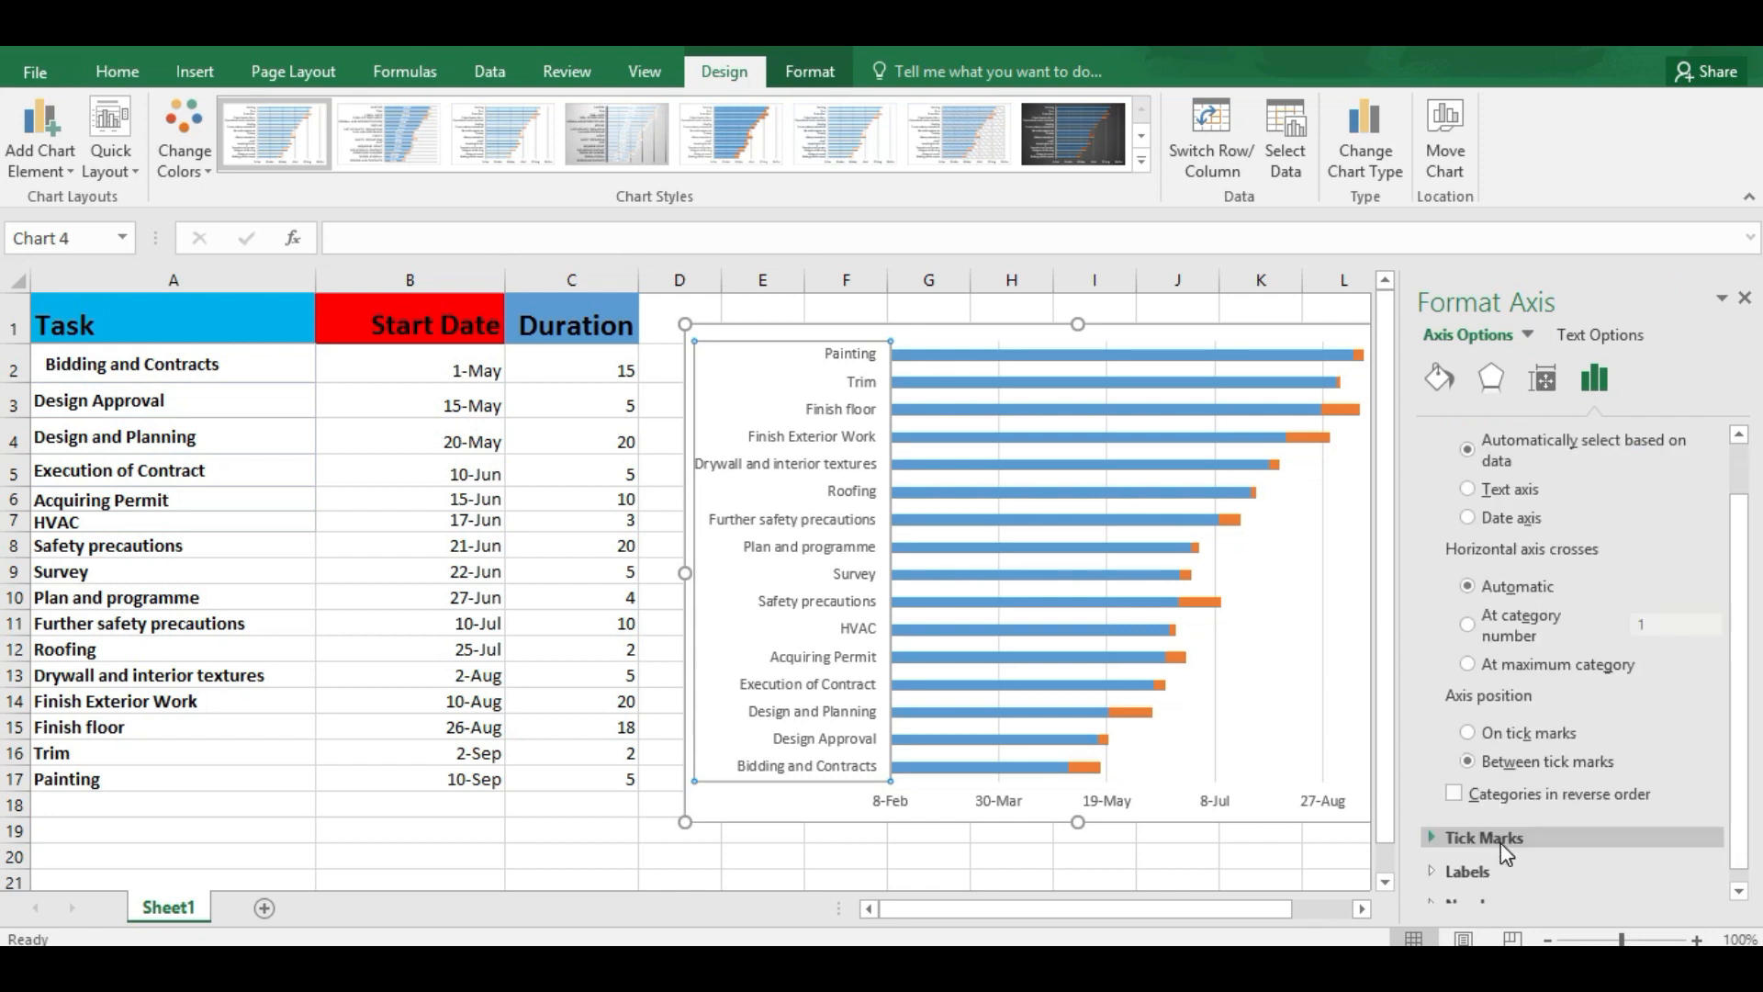
click(1454, 792)
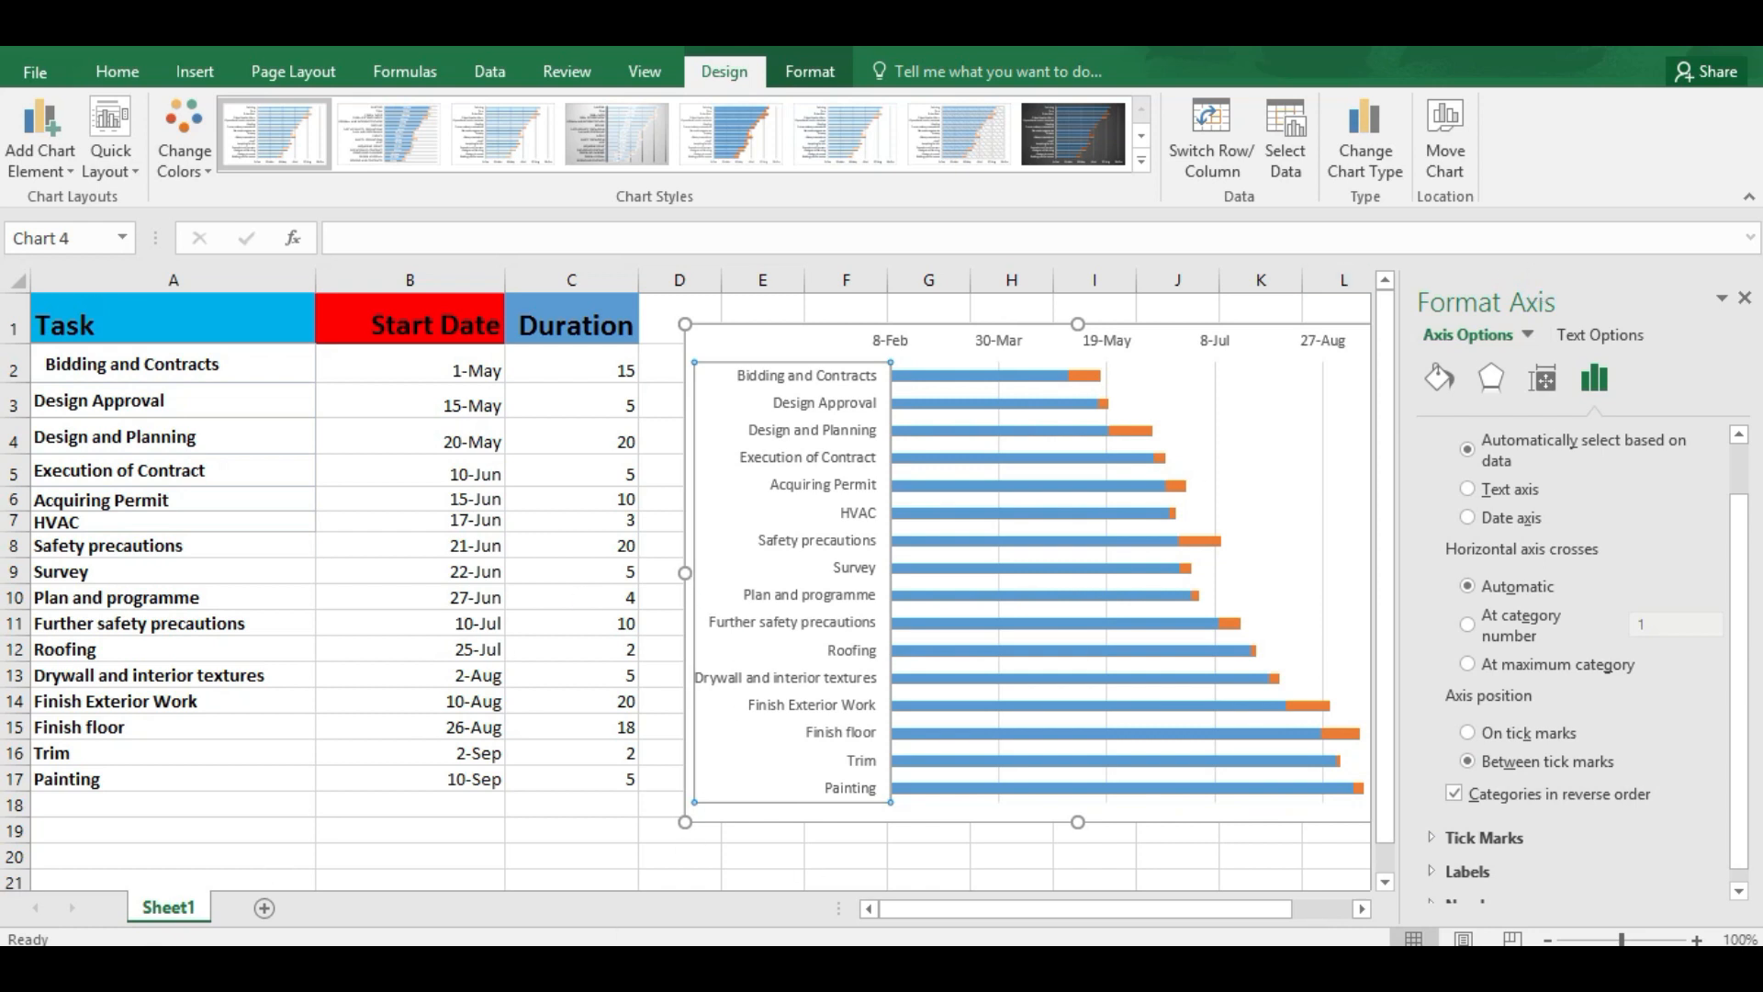
click(1745, 300)
Step: Set the Start Date series bars to No fill, leaving only the Duration bars coloured, and close the series formatting
click(940, 569)
right_click(940, 566)
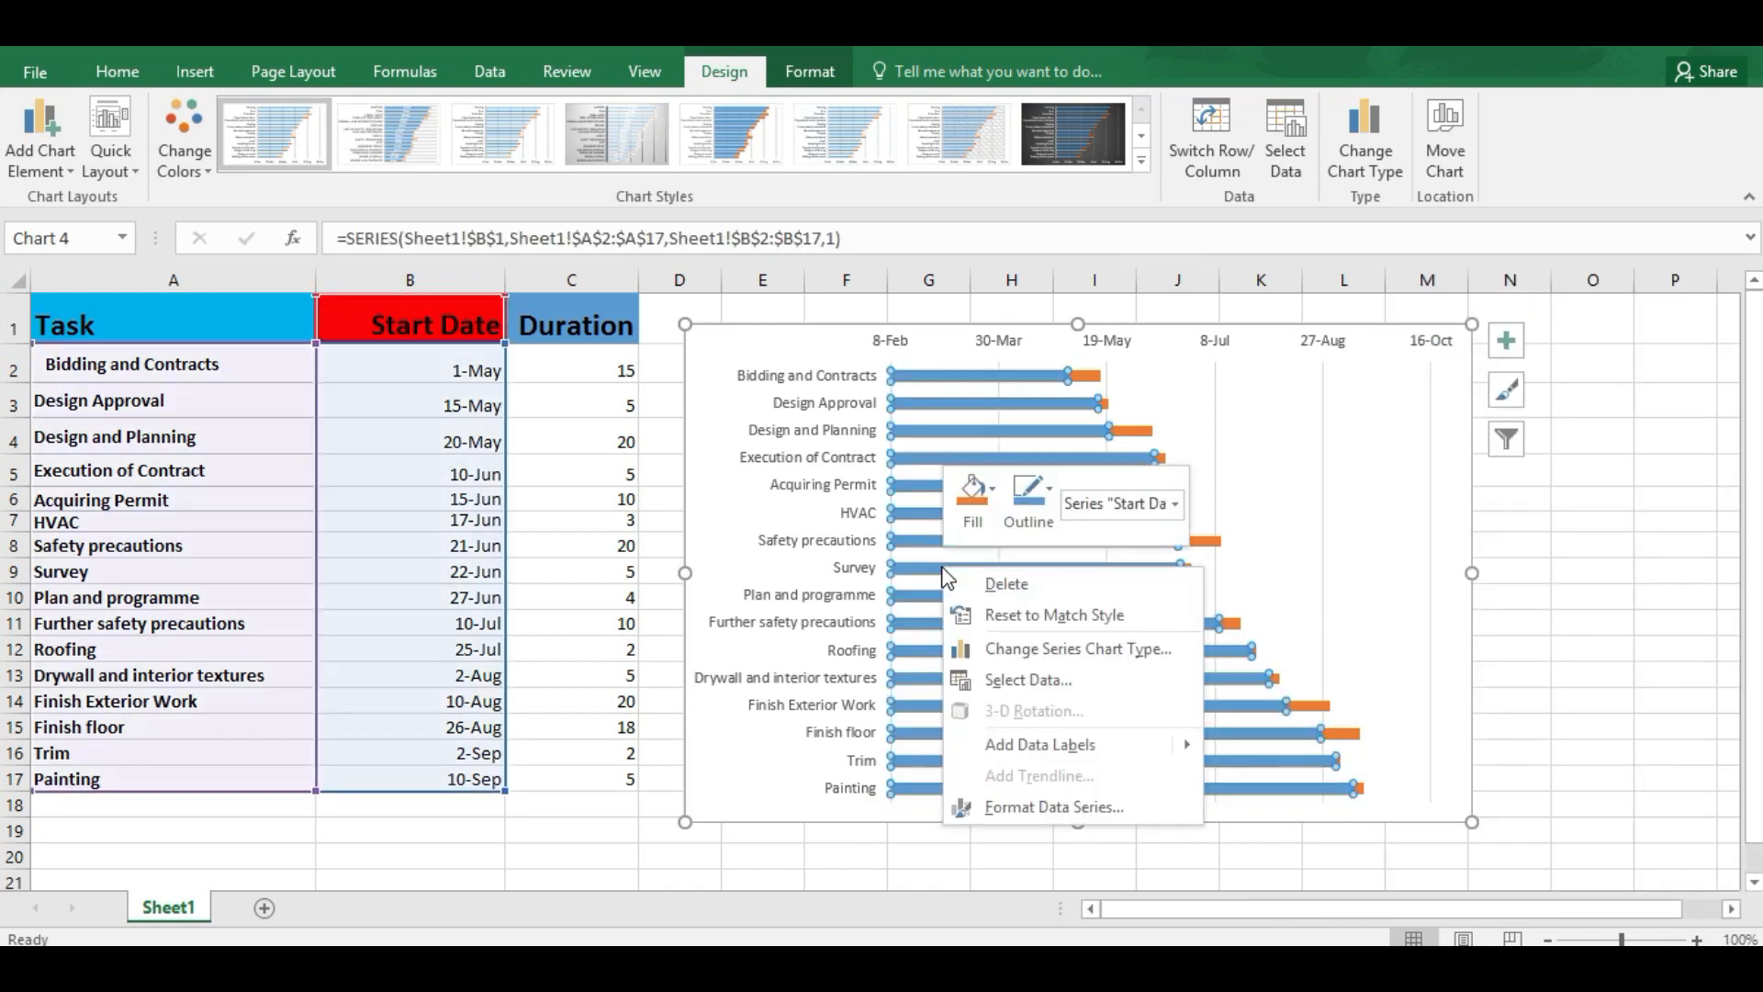
click(1032, 808)
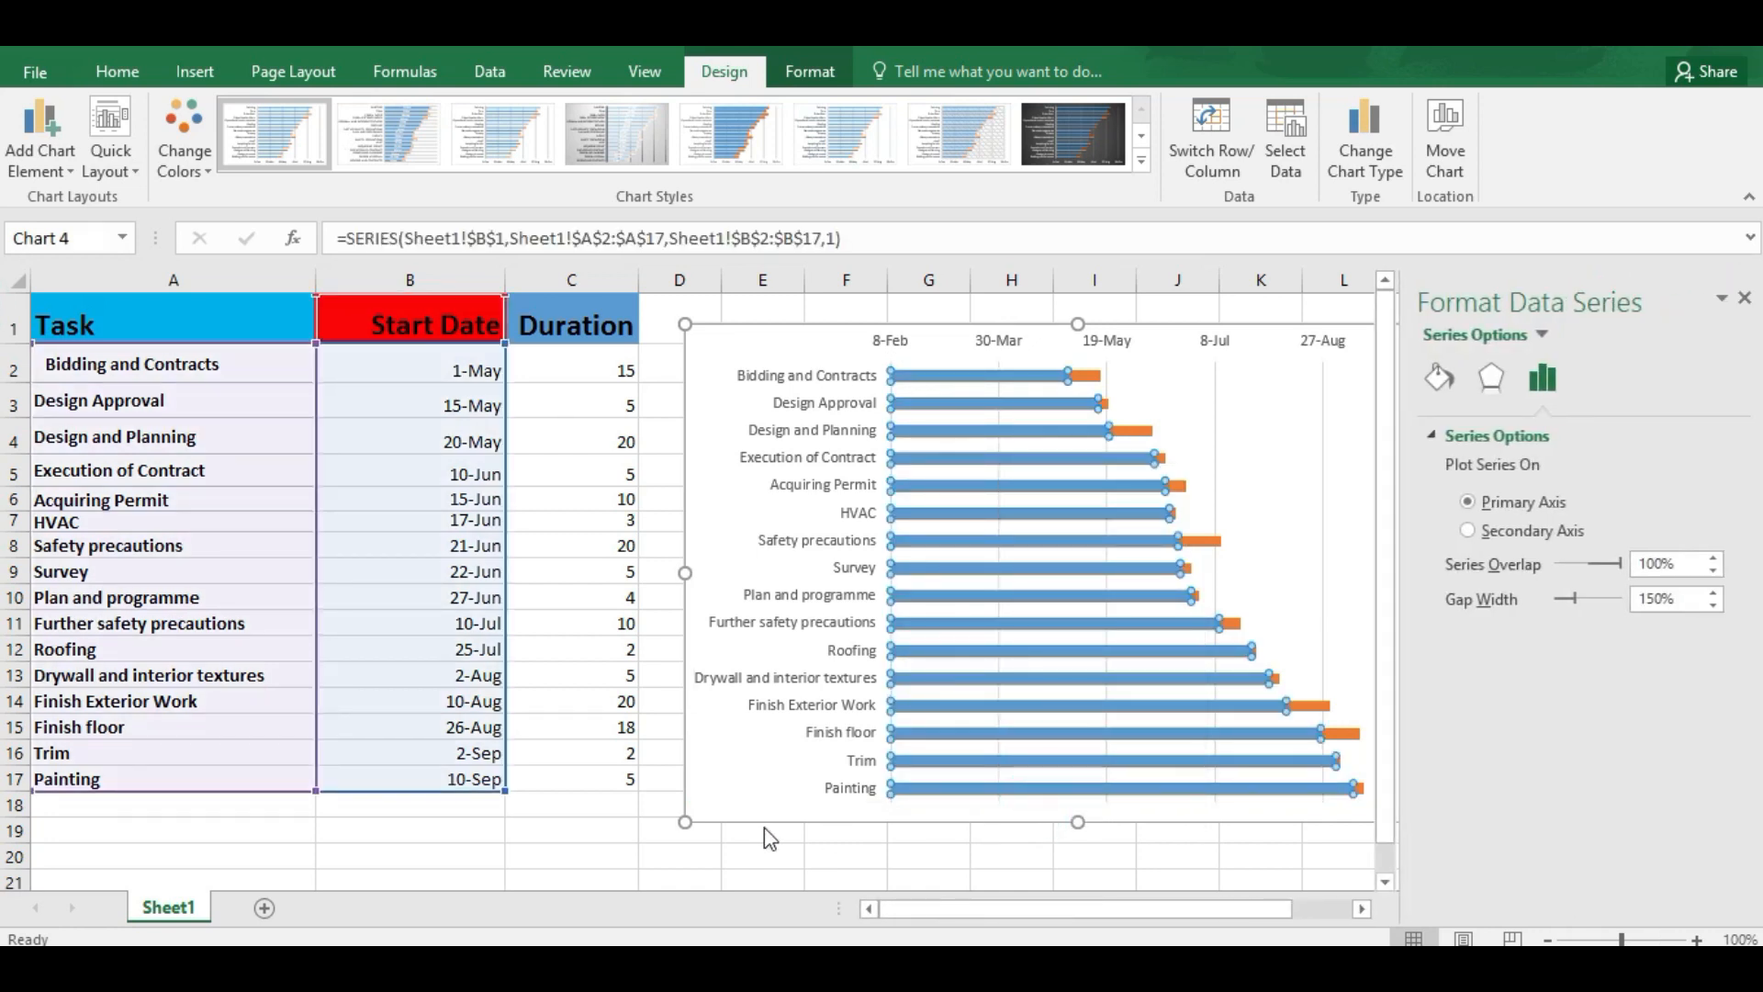
click(1439, 378)
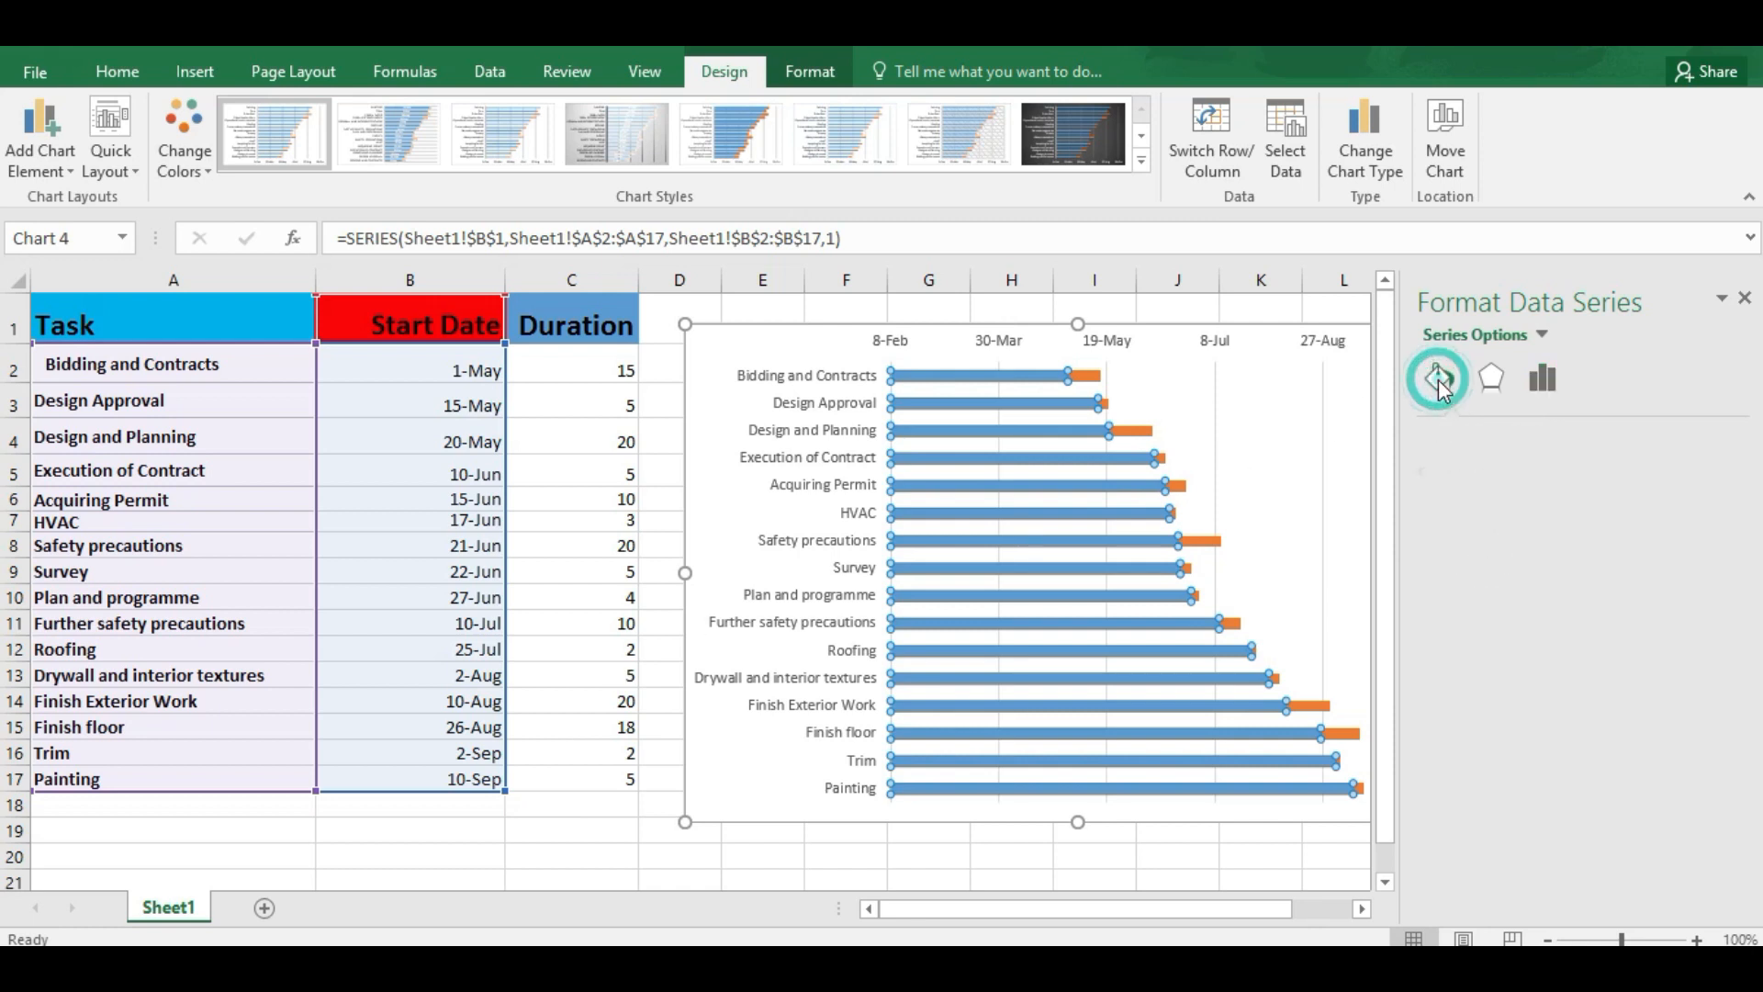
click(1446, 435)
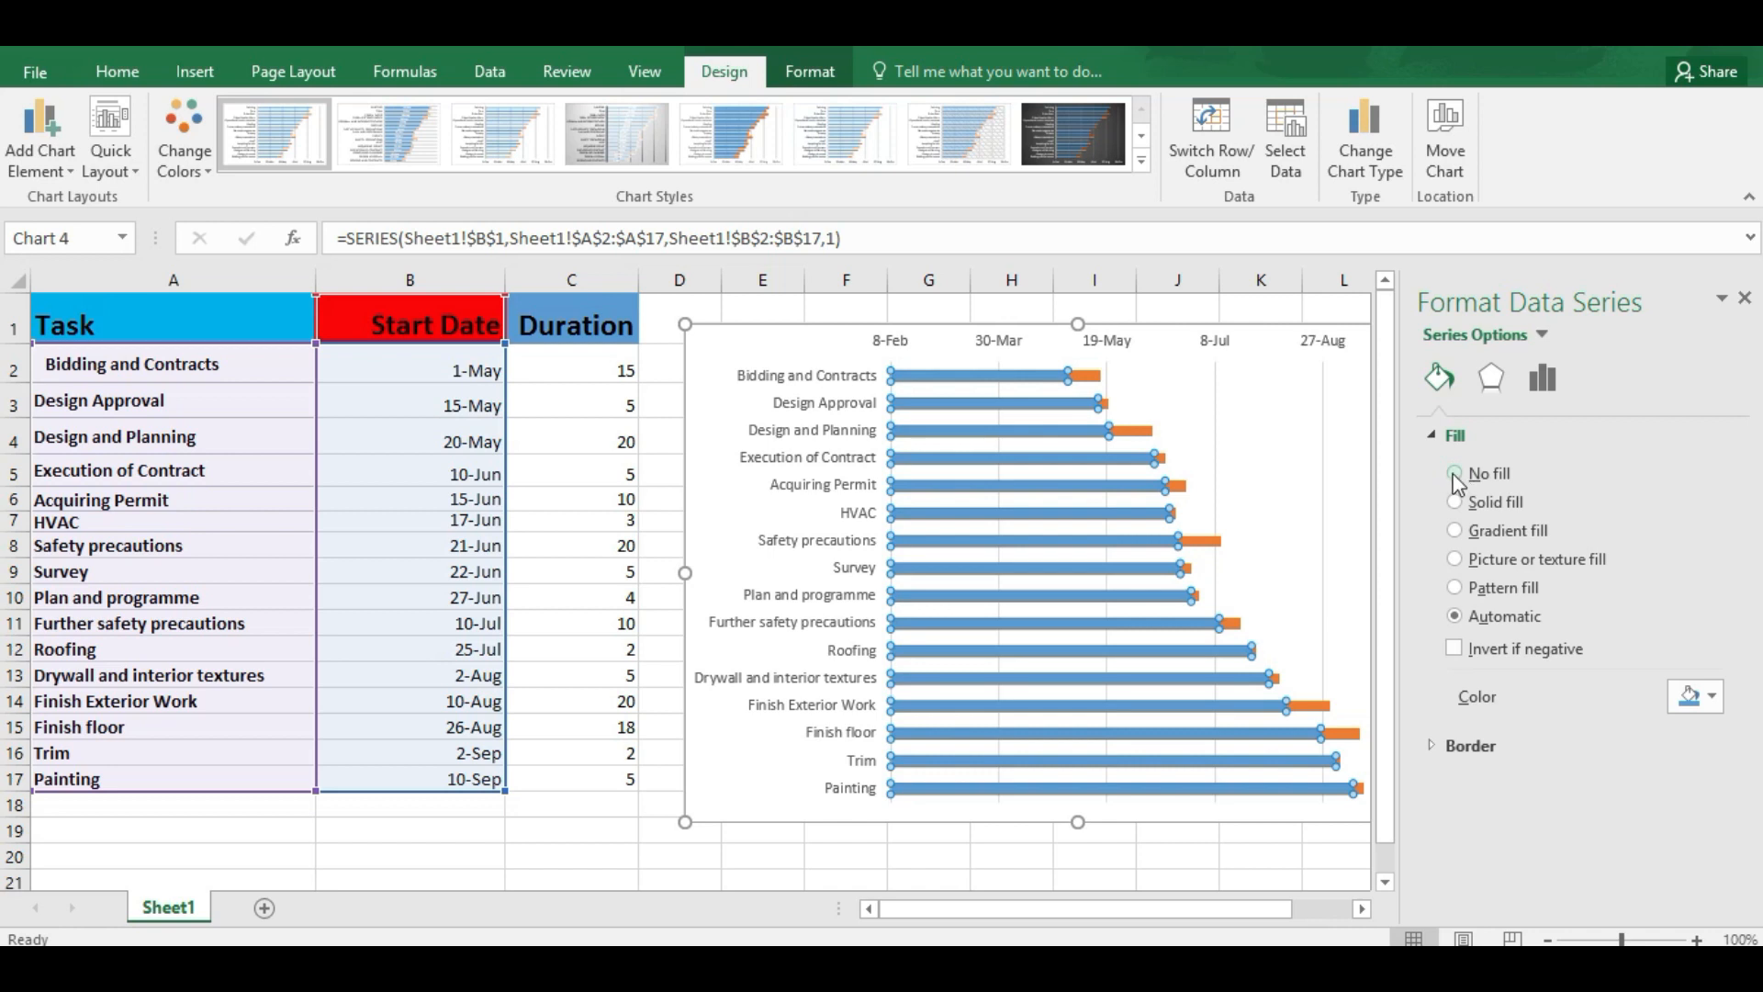
click(1455, 474)
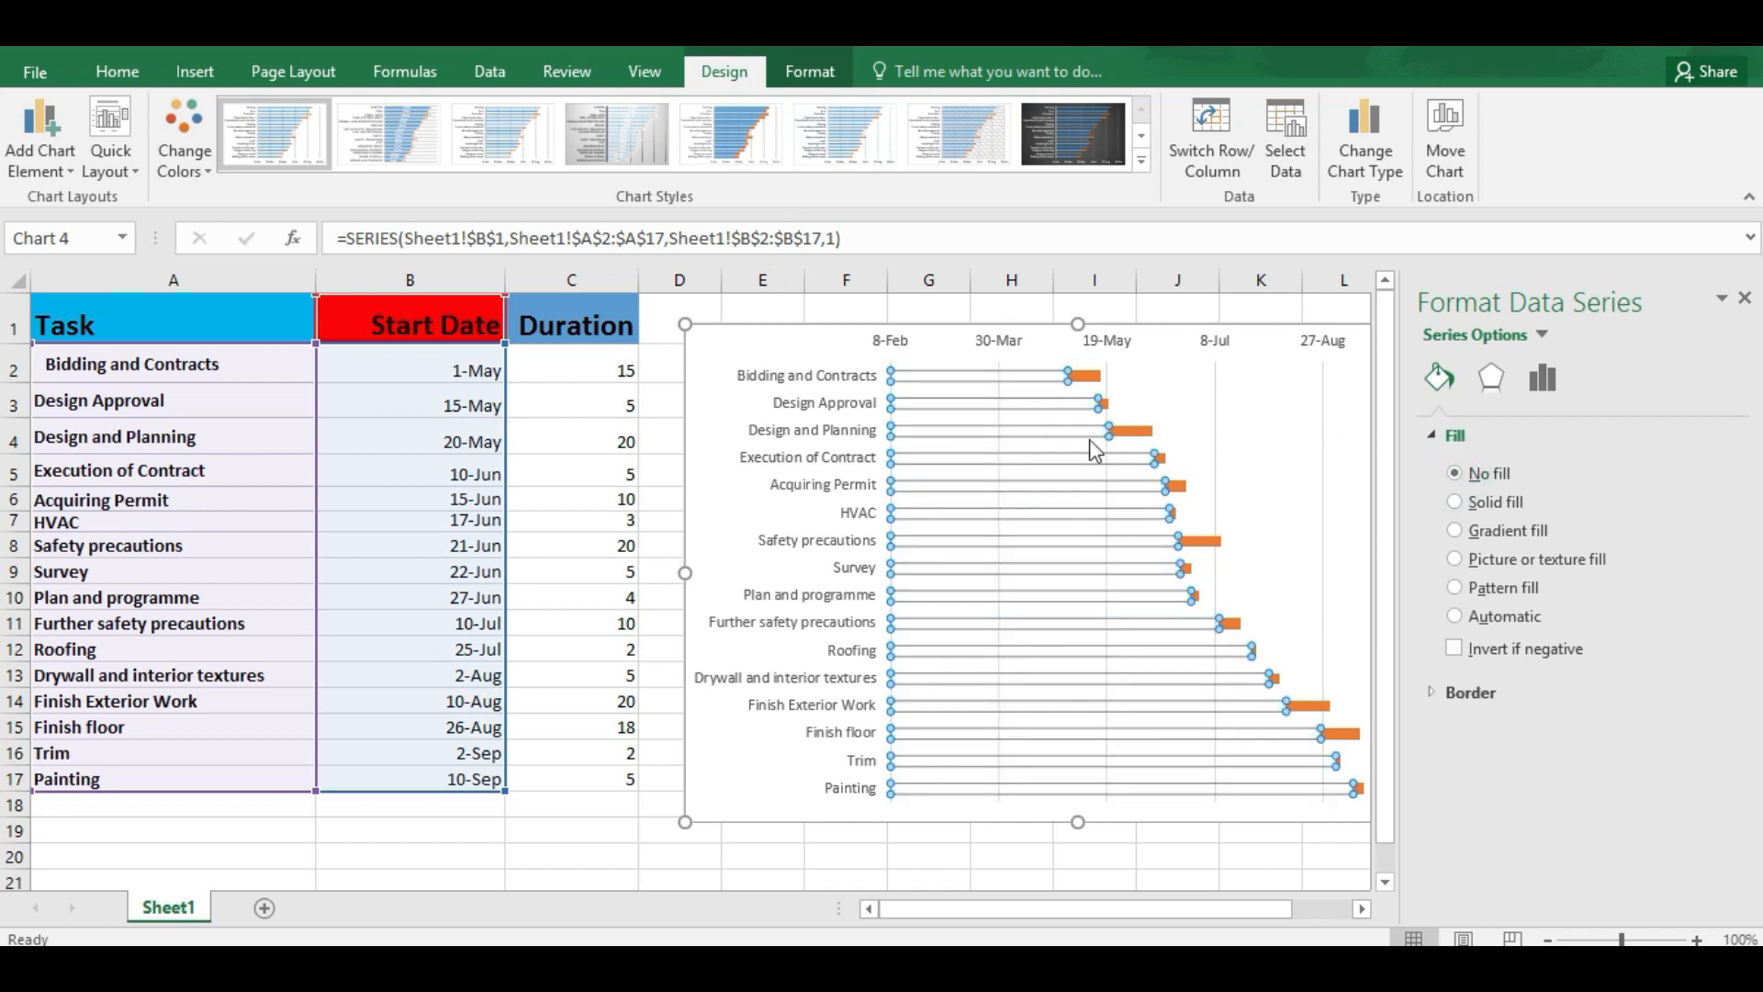
drag(1614, 294, 1729, 309)
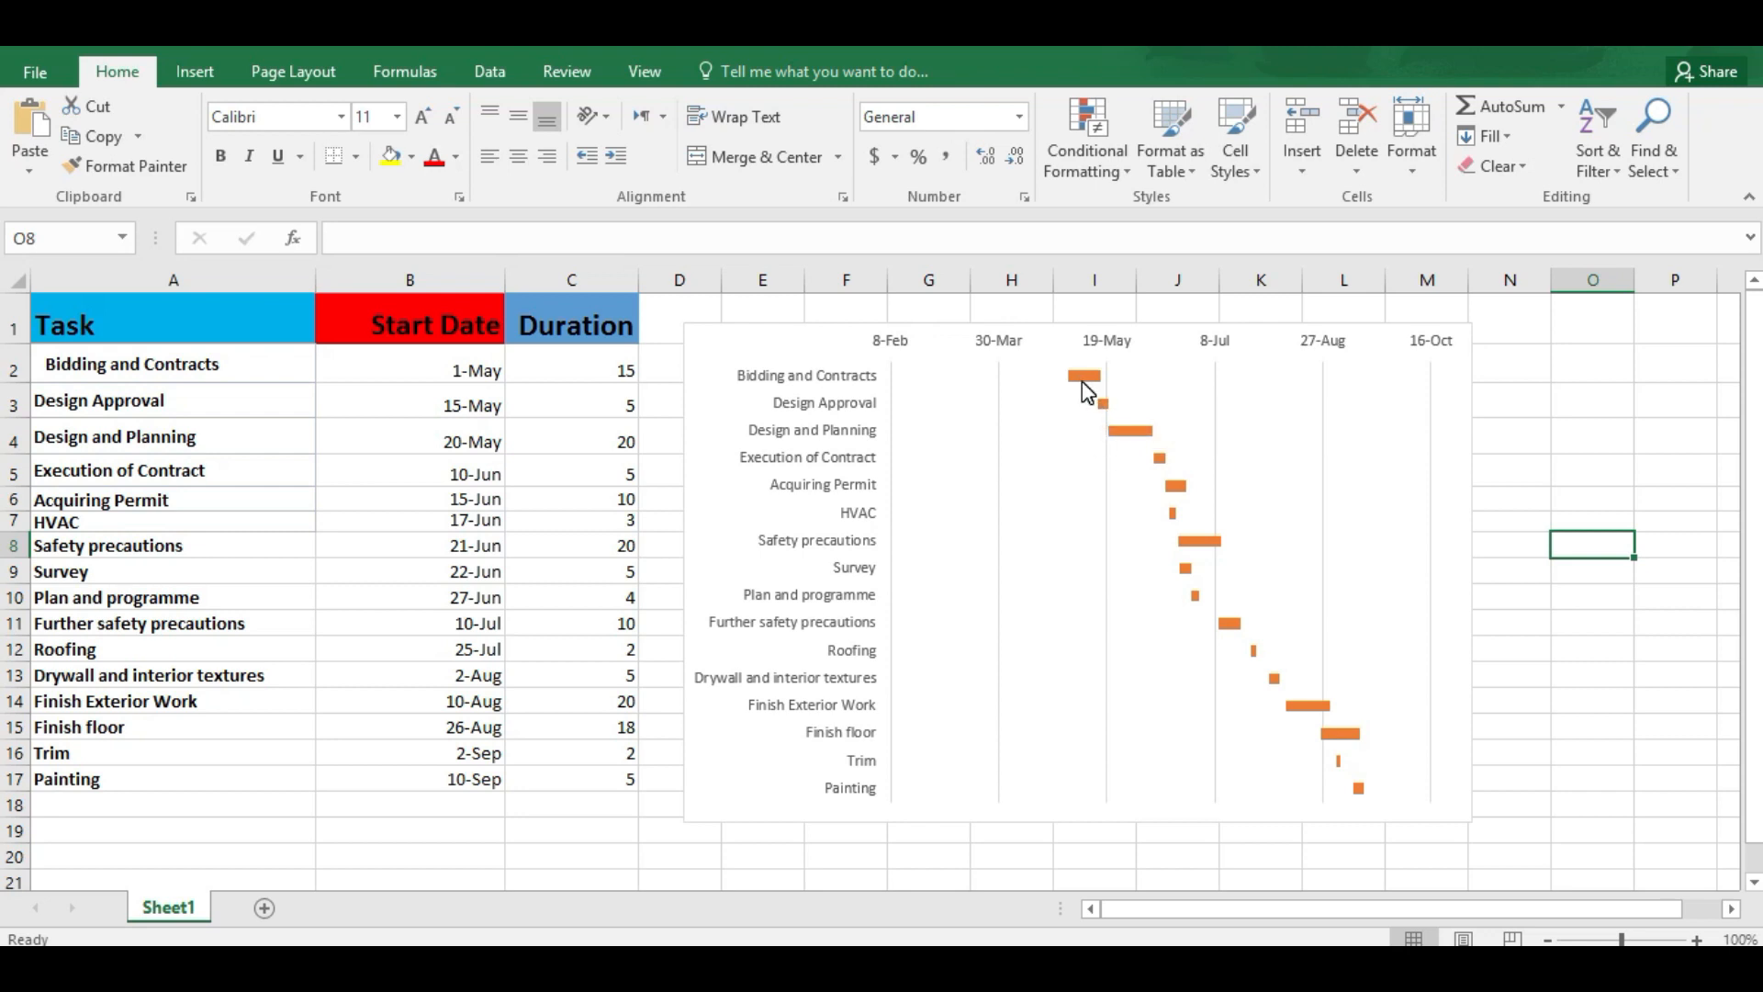
Step: Open the axis formatting options for the chart's horizontal date axis
mouse_move(903, 392)
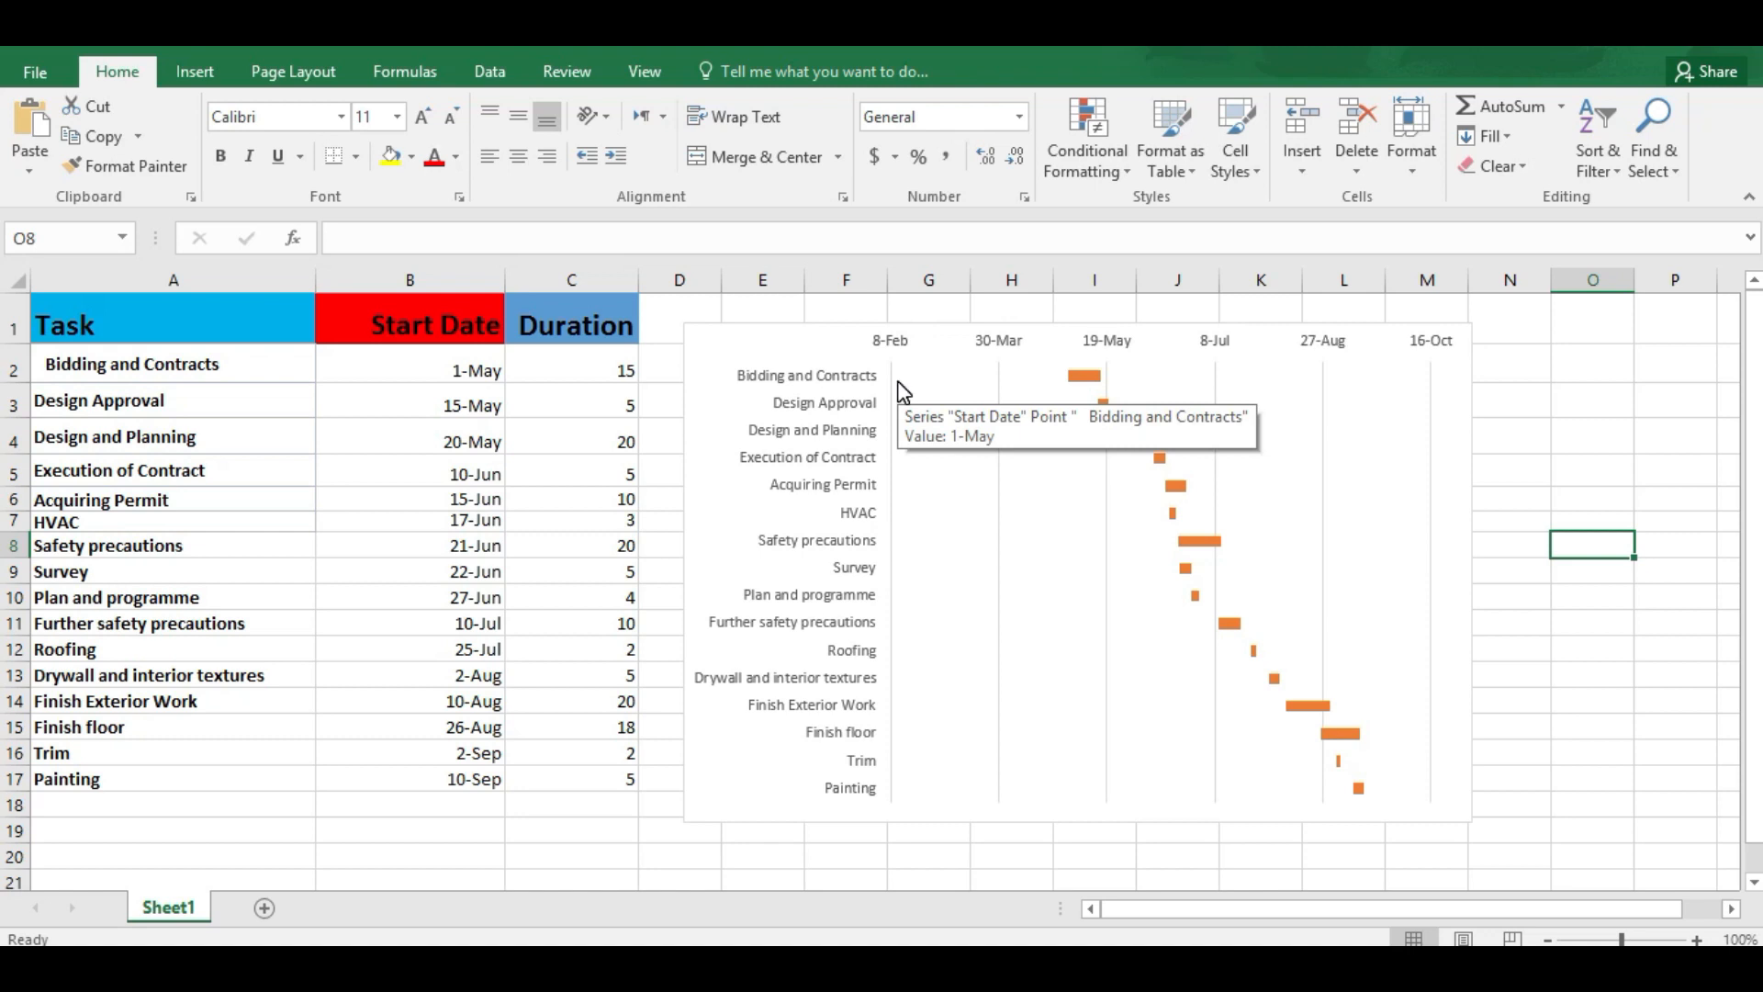
click(989, 341)
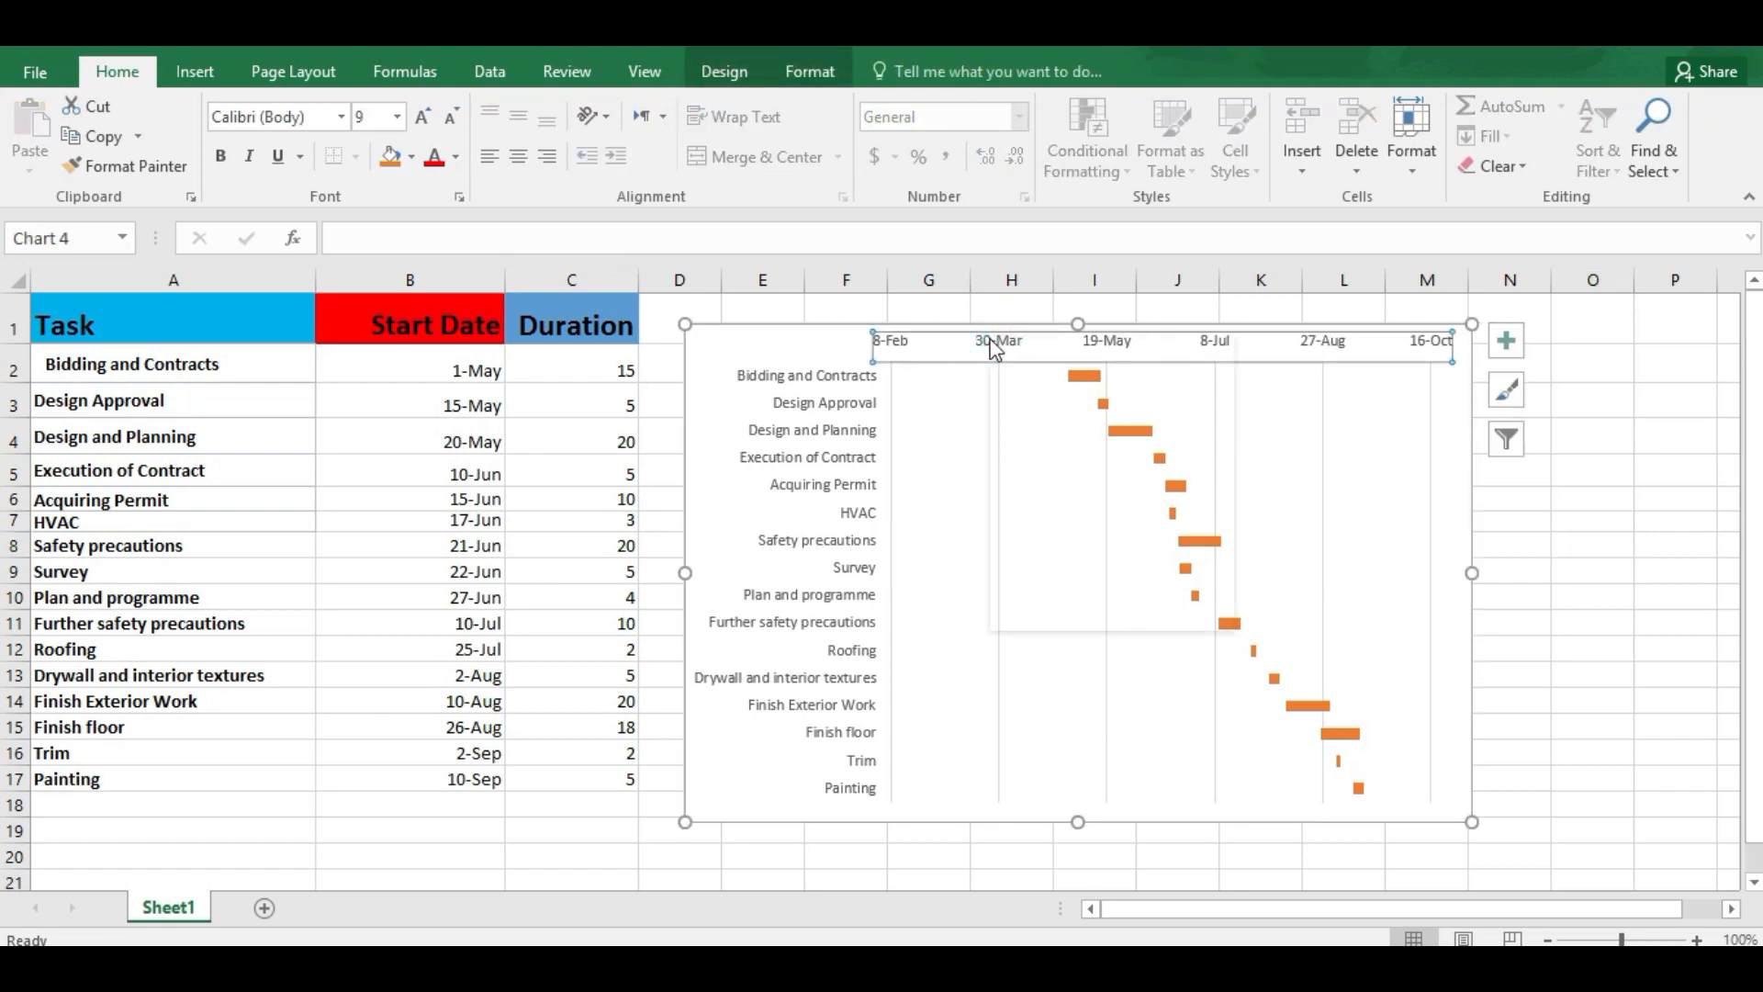
right_click(992, 347)
click(1070, 610)
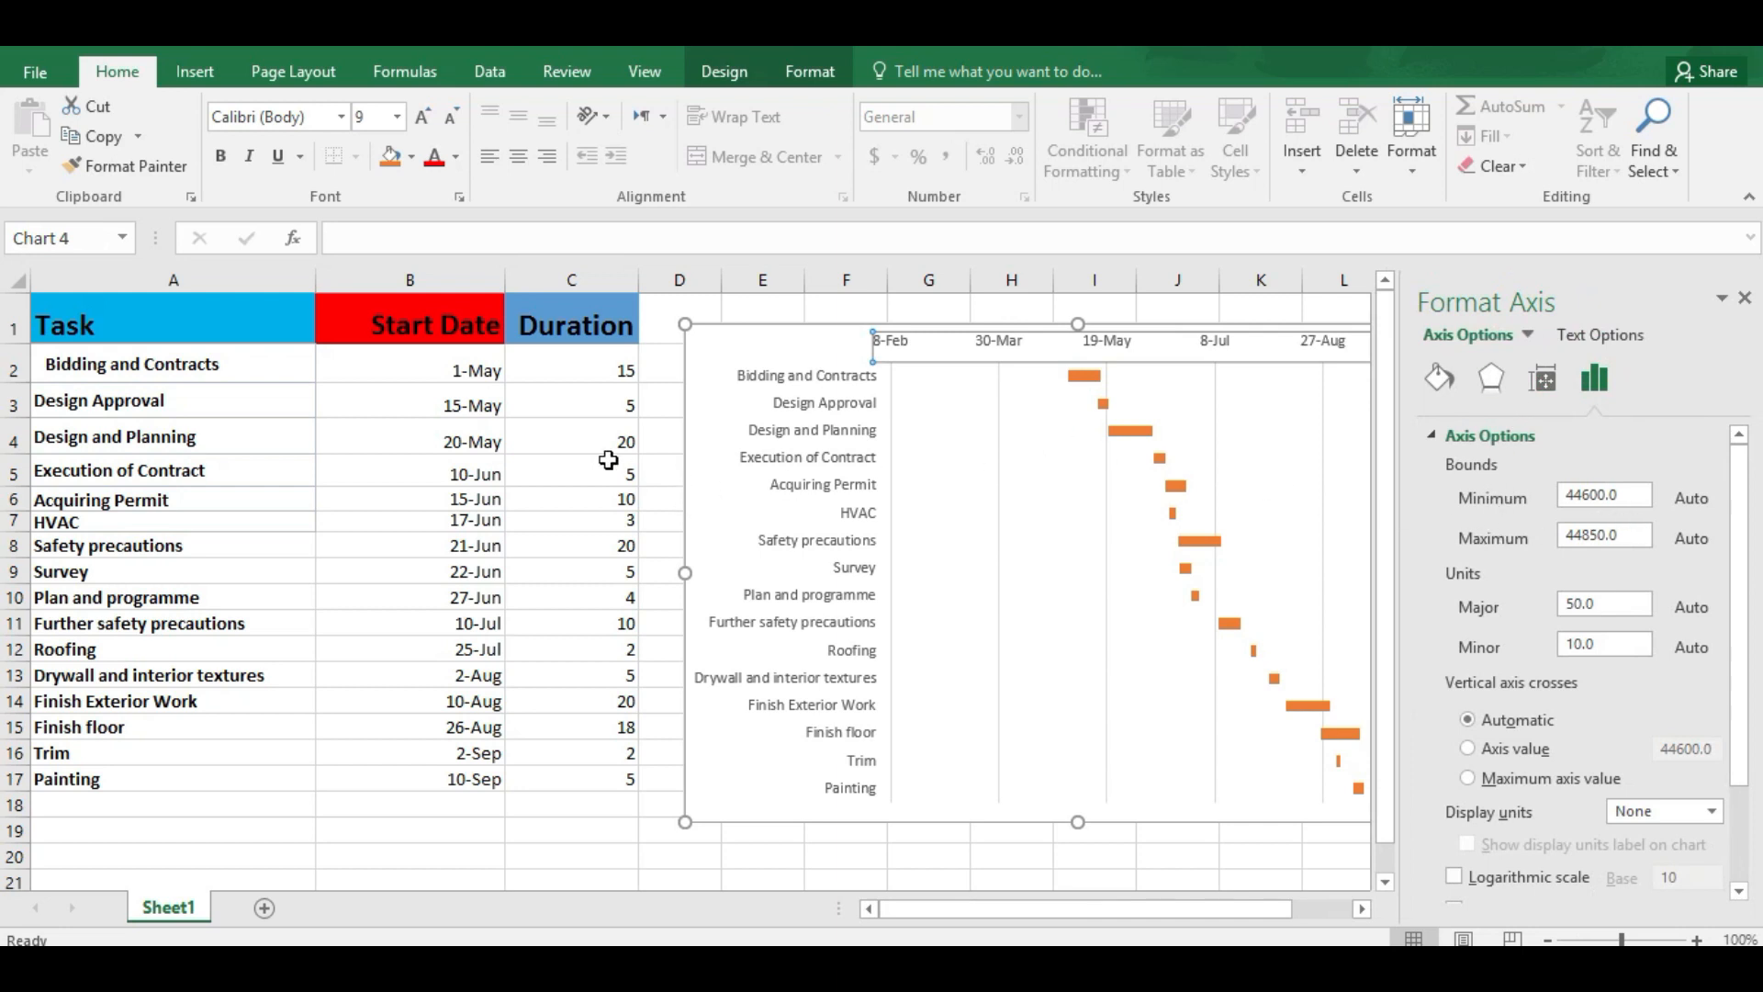
Step: Copy the Bidding and Contracts start date from B2 and paste it into B19 as values only
click(430, 374)
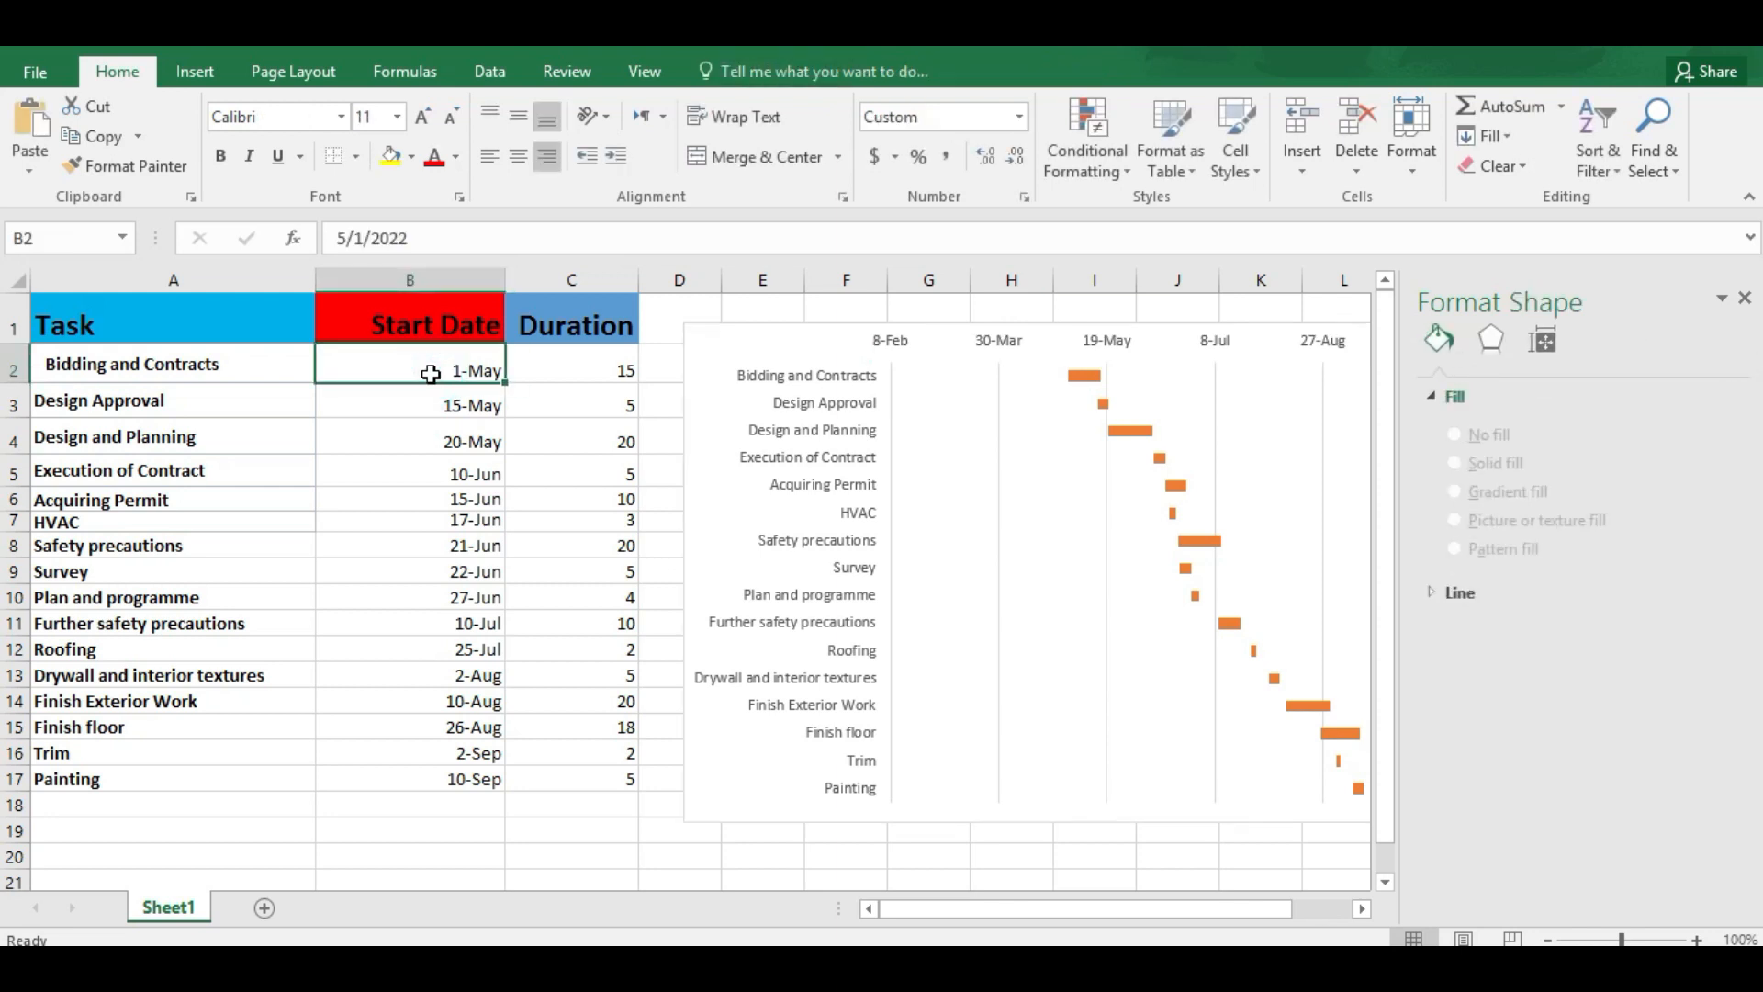
right_click(432, 373)
click(478, 422)
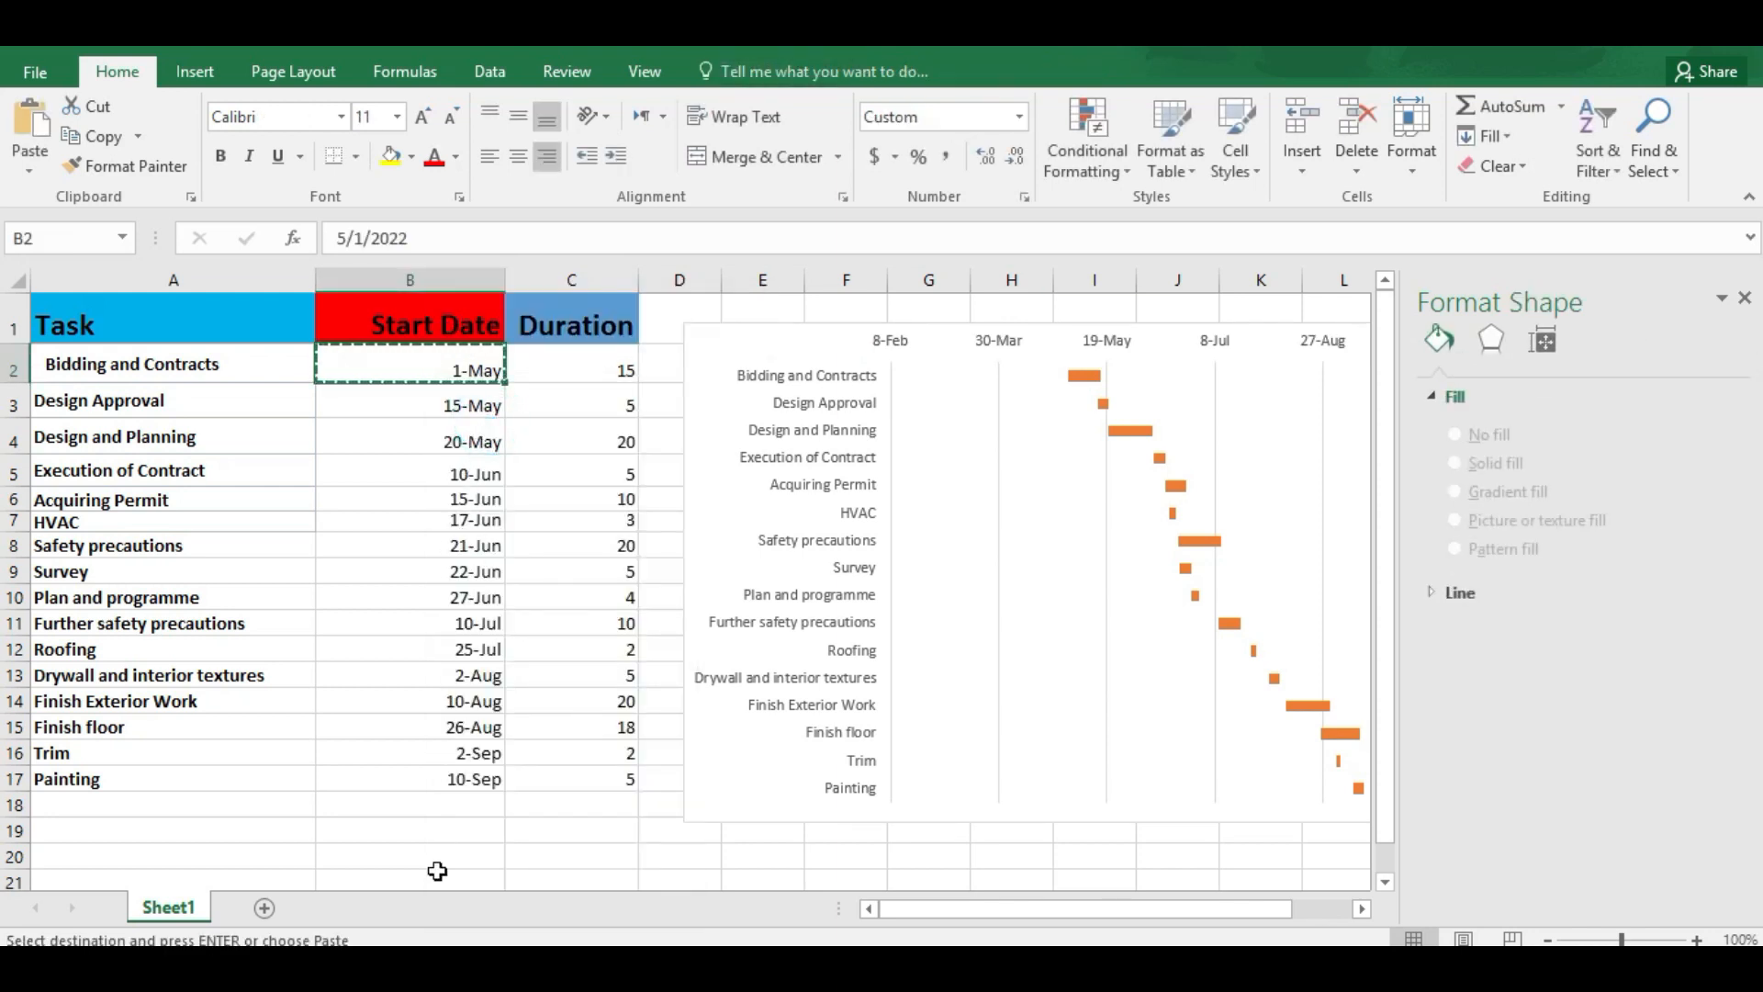
click(338, 835)
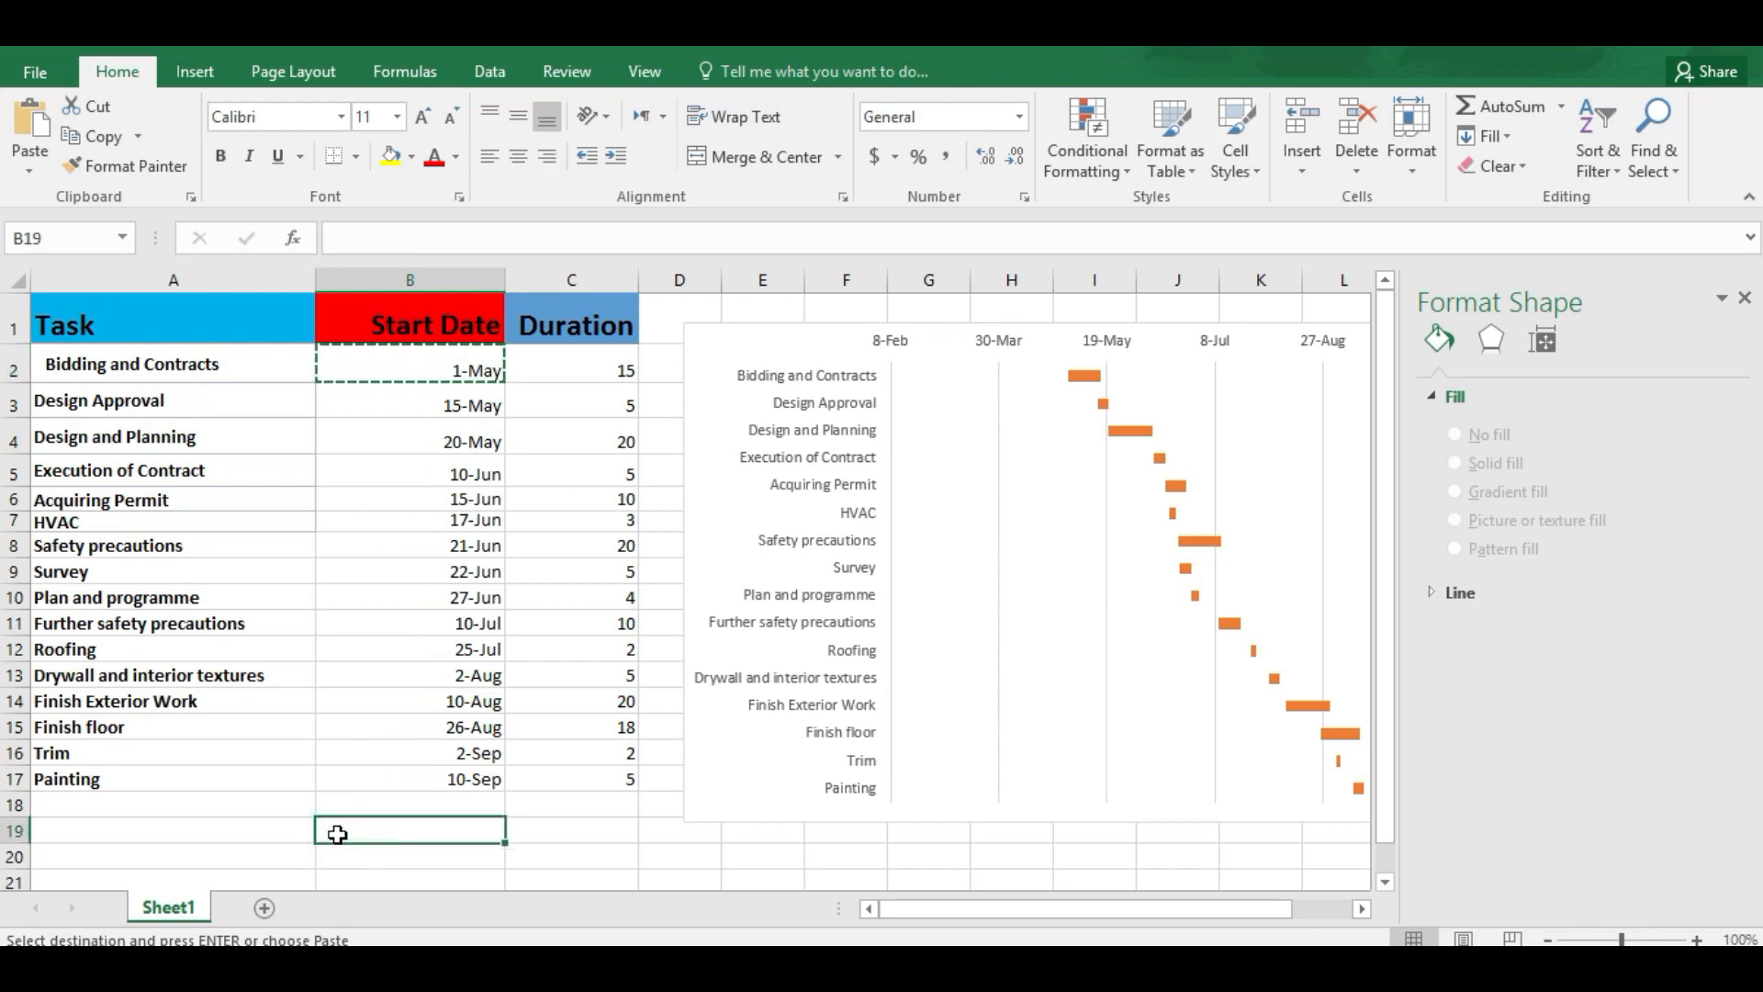
right_click(337, 835)
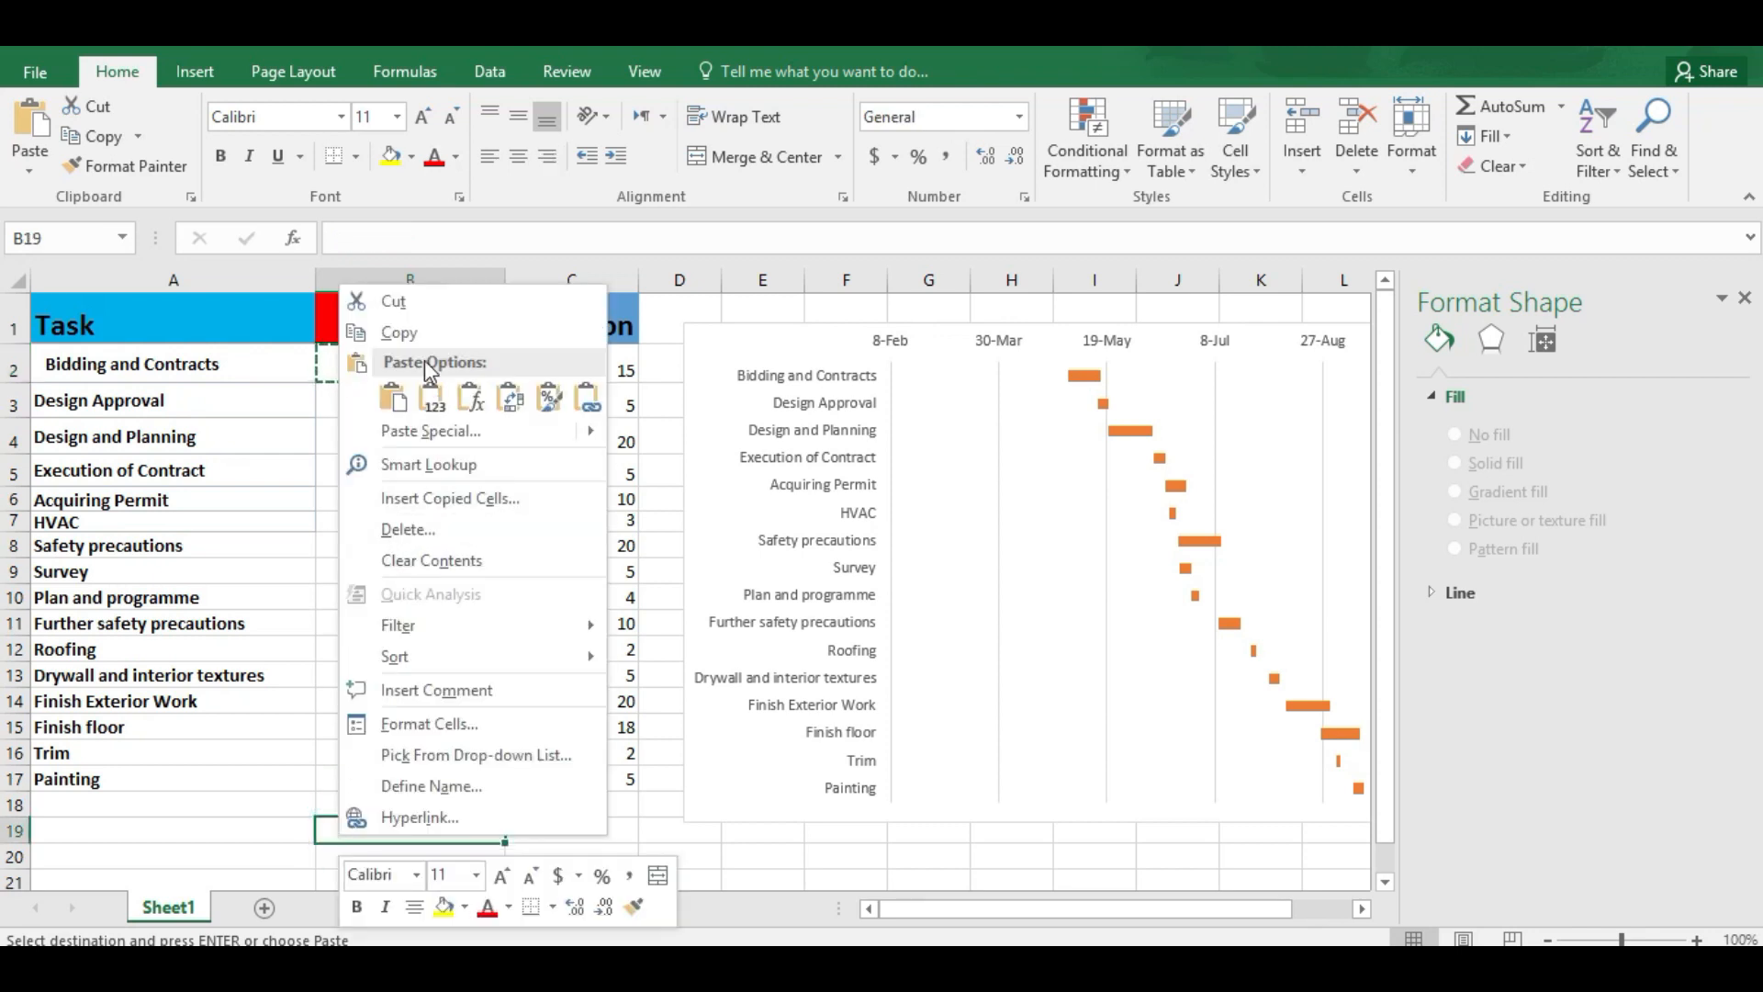
click(430, 398)
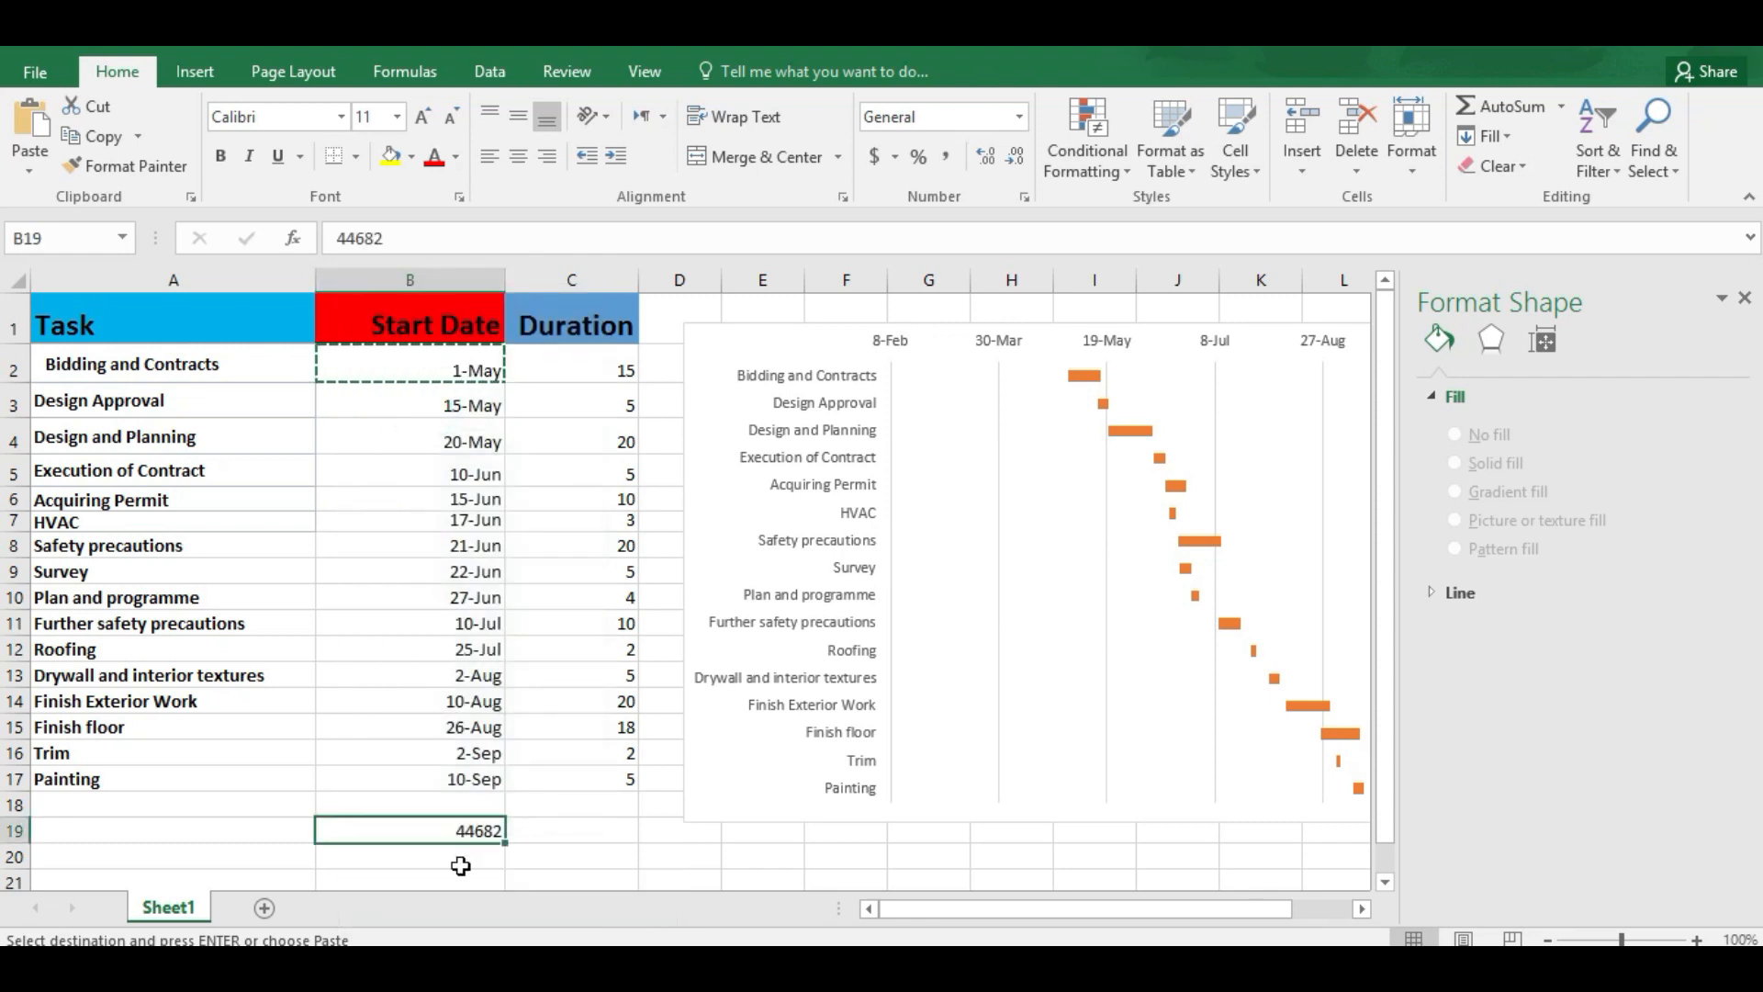
Step: Copy the serial number in B19 and set it, 44682, as the date axis's minimum bound, closing the axis formatting
right_click(461, 831)
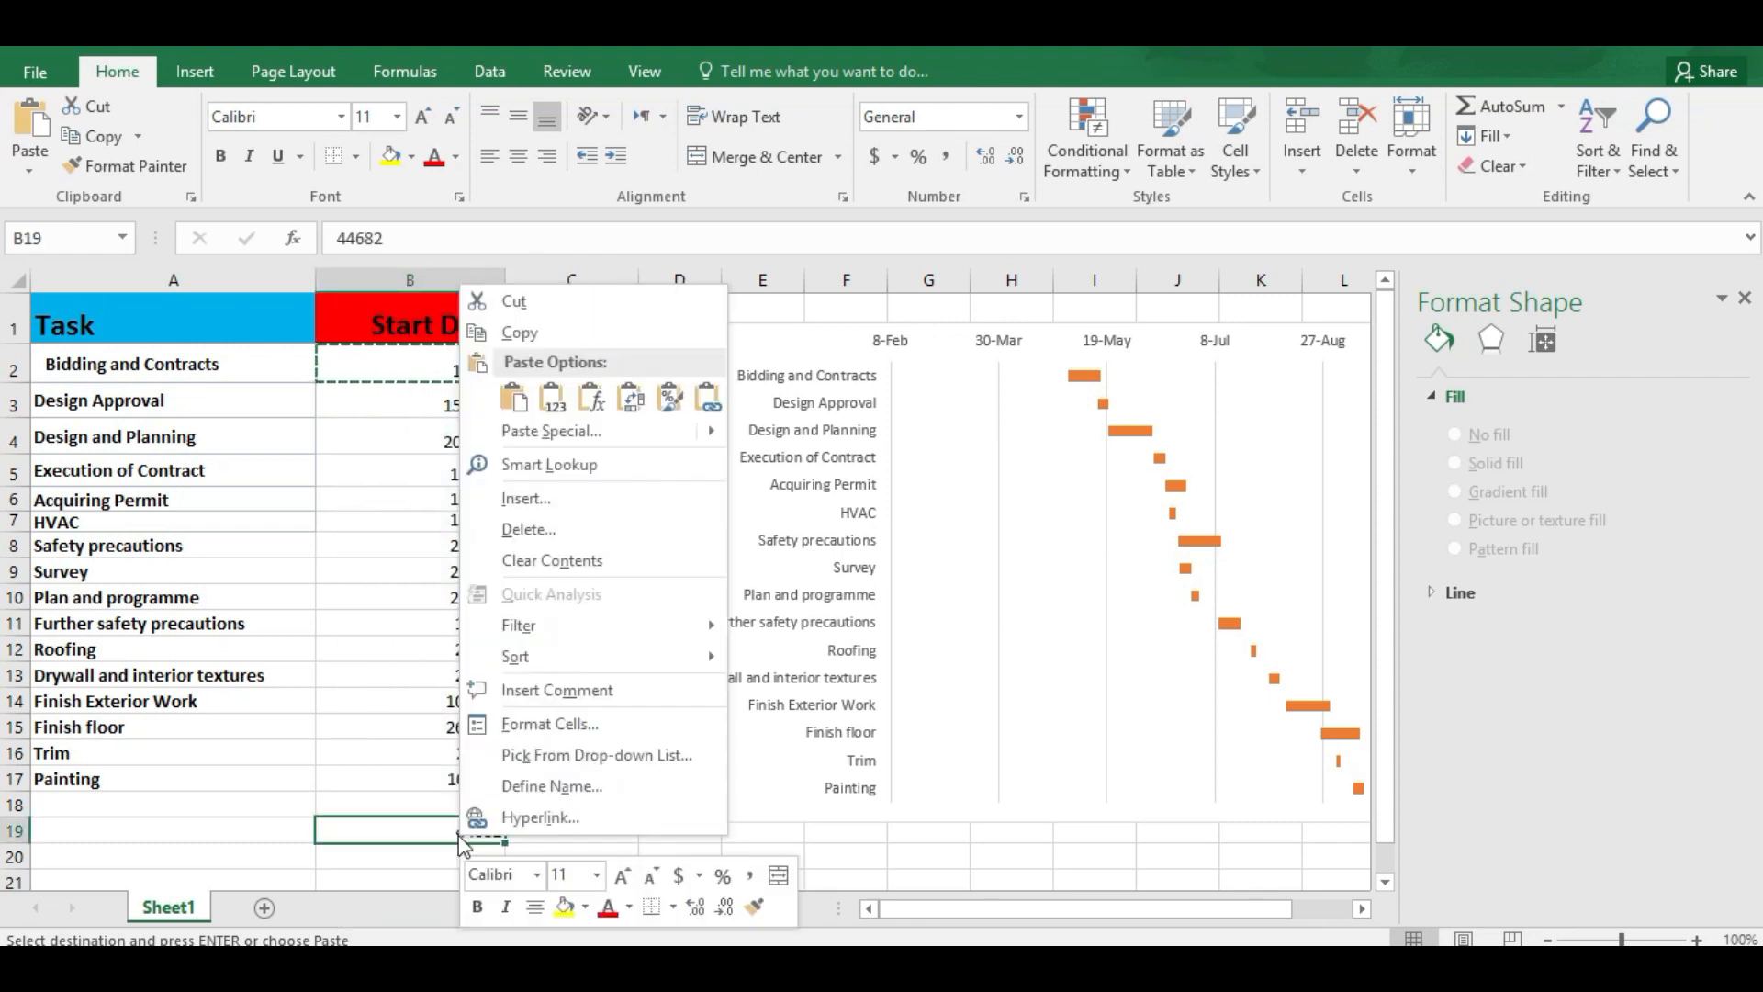
click(558, 333)
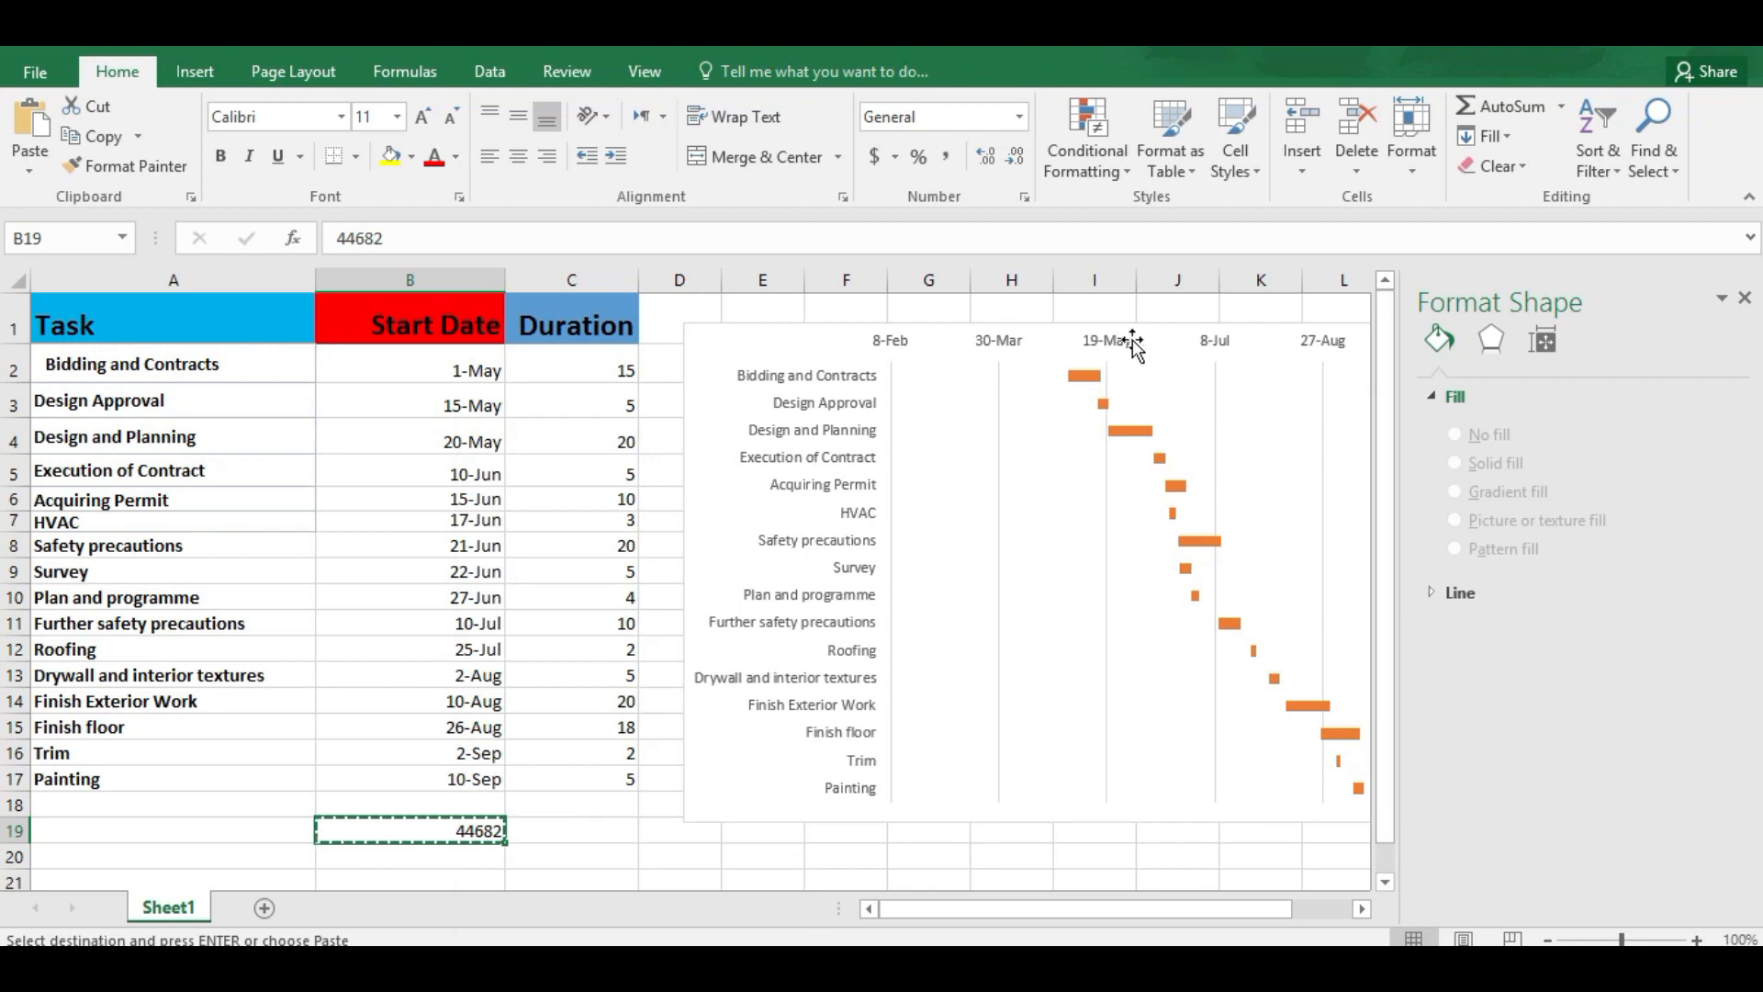
click(989, 344)
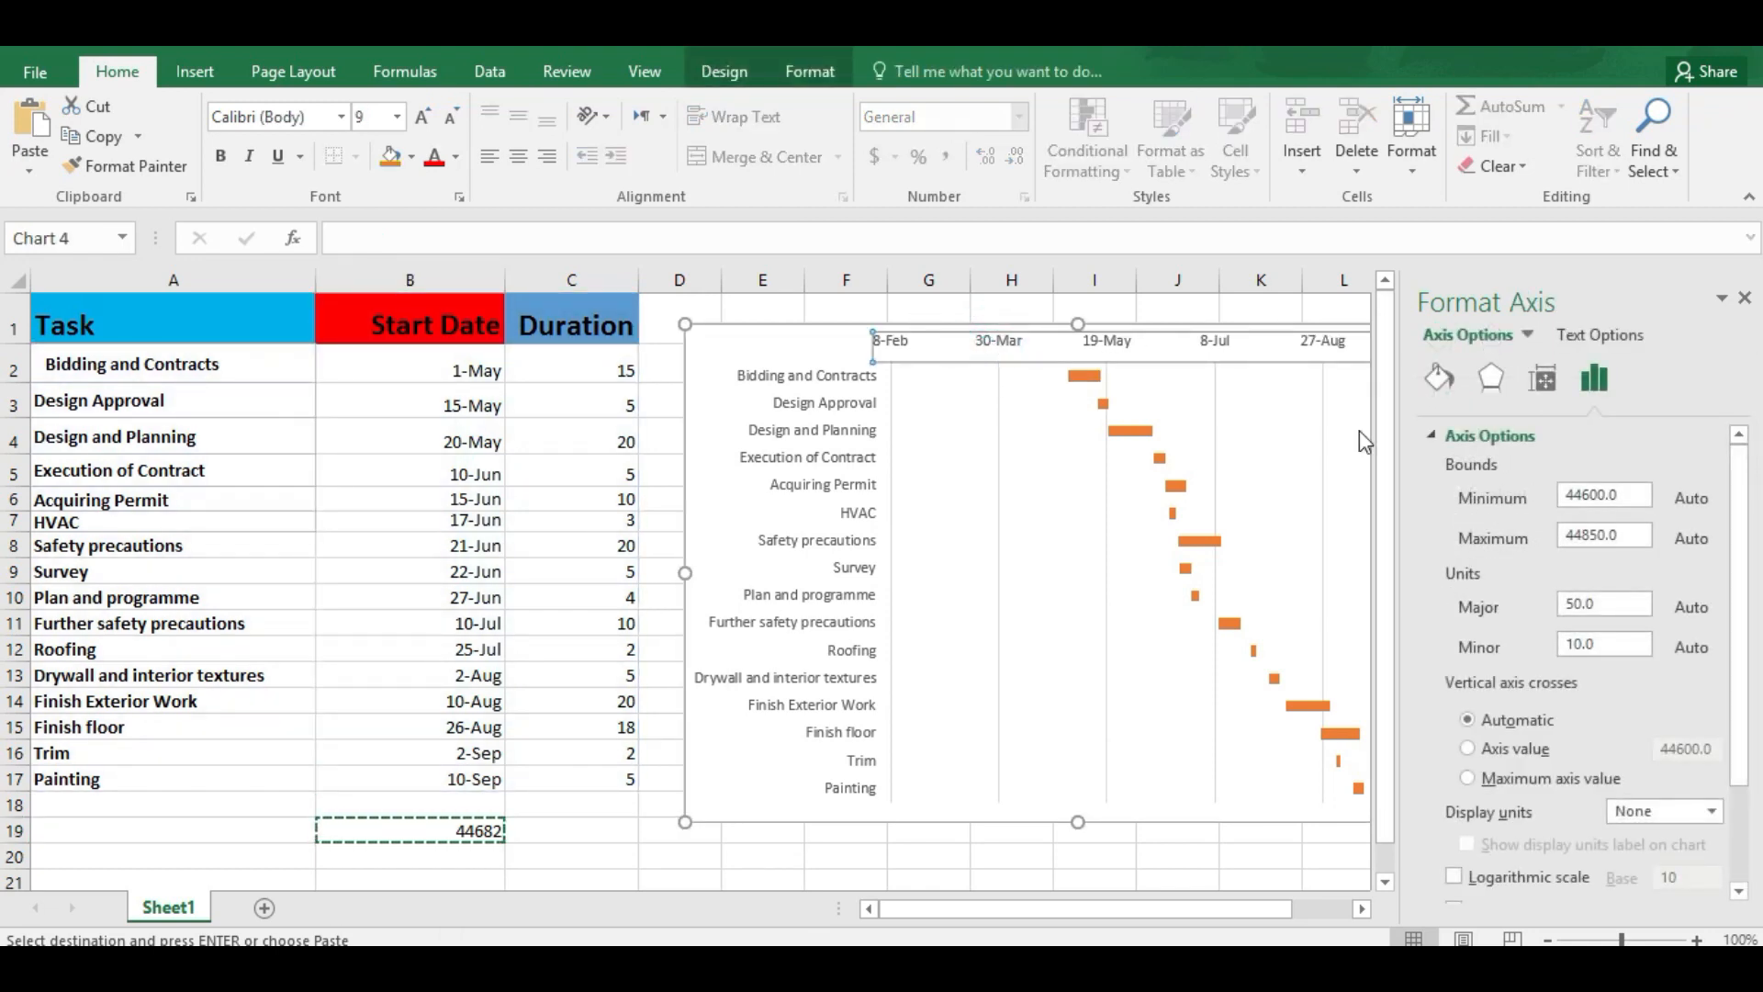
click(1627, 491)
key(ctrl+v)
key(Return)
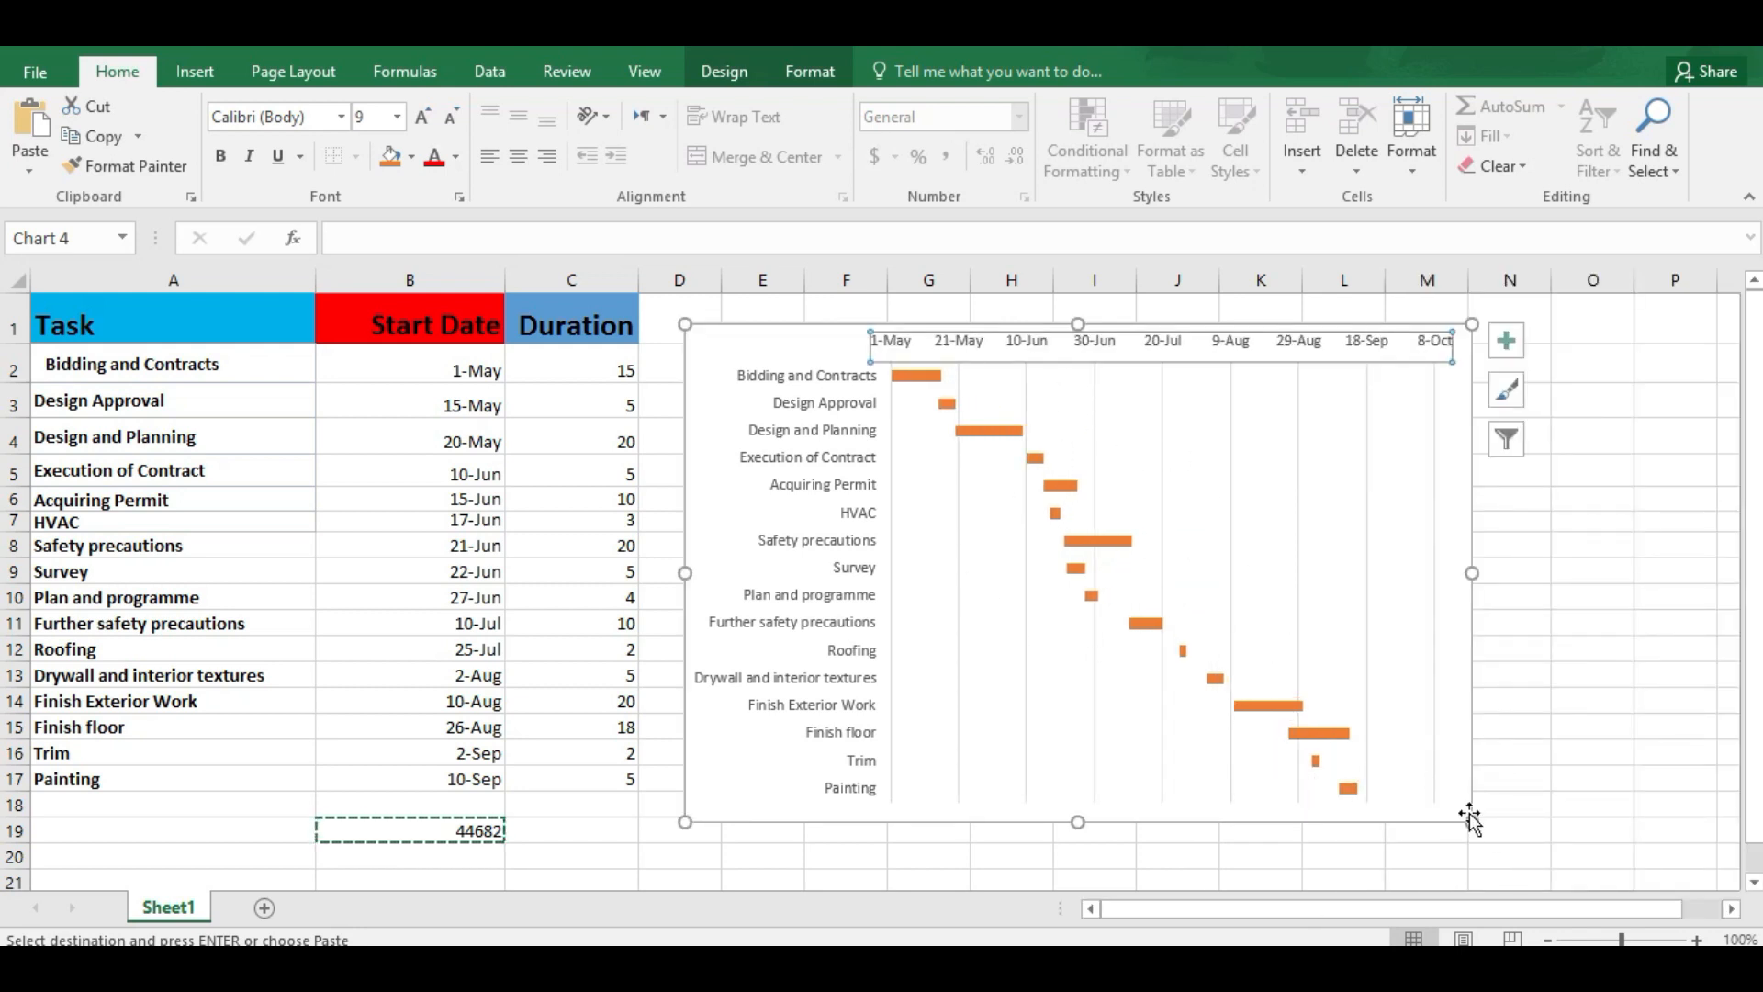
Step: Apply a quick layout with axis titles, legend and minor gridlines, and enlarge the chart to span roughly columns D to N and rows 1 to 20
drag(1476, 823, 1516, 845)
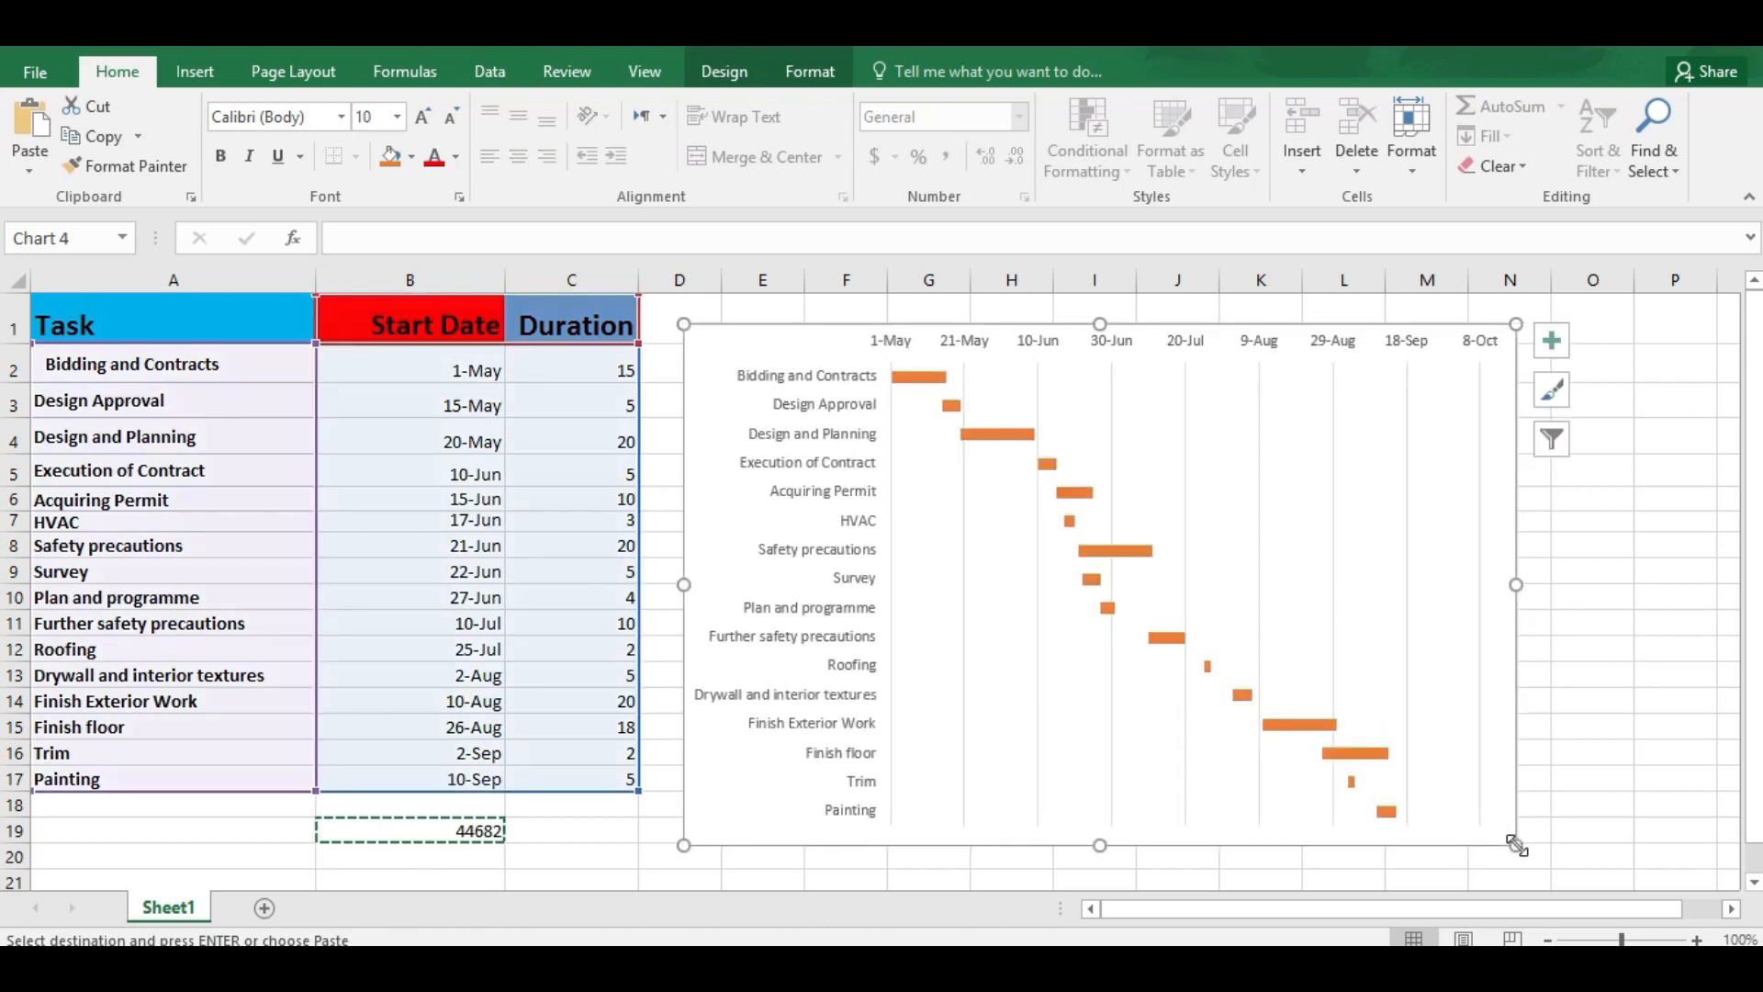
double_click(710, 323)
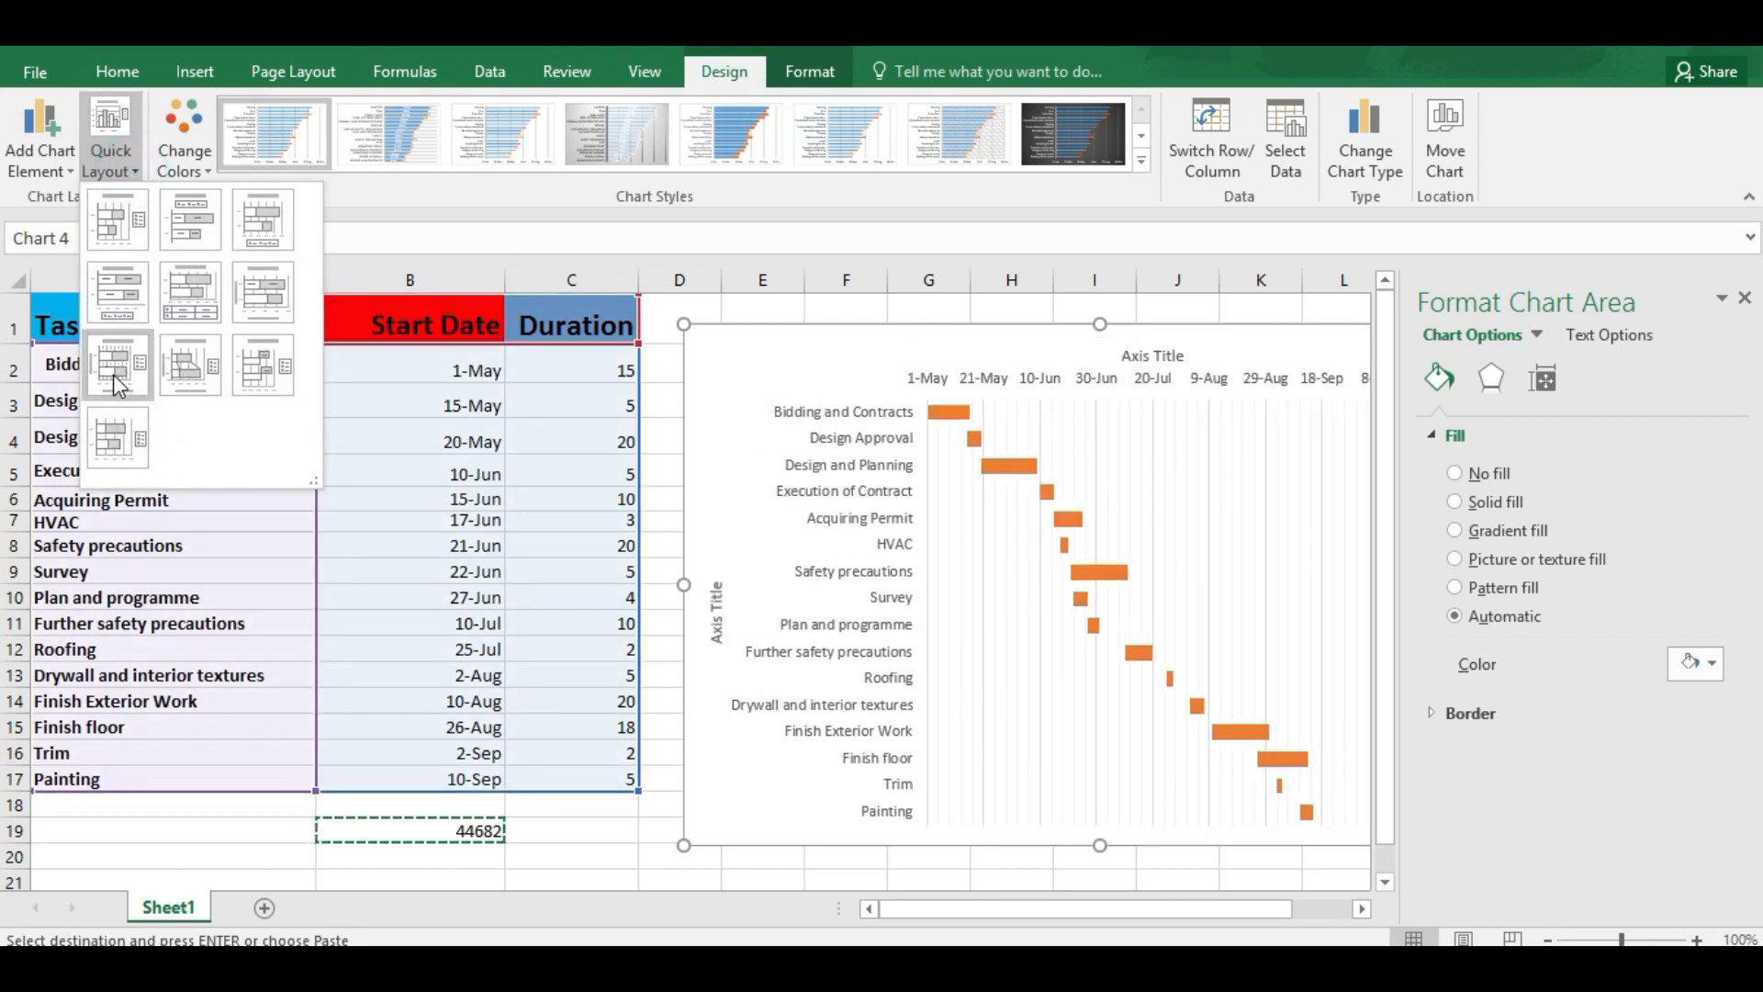
click(117, 367)
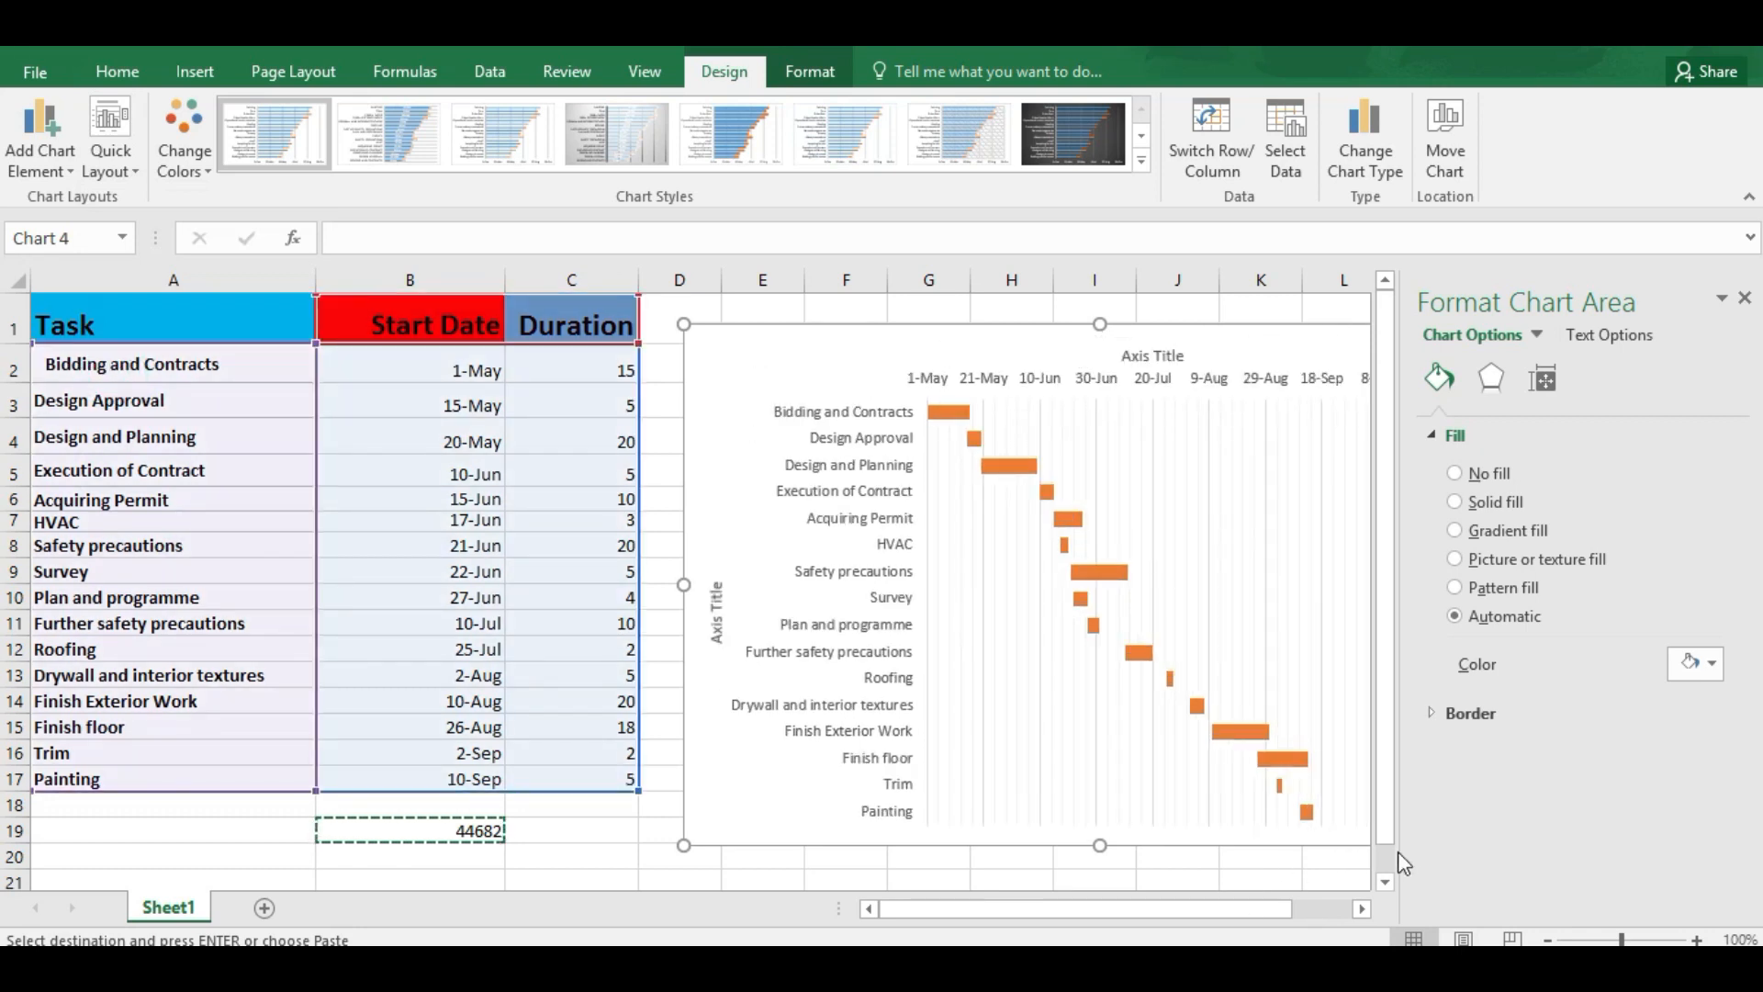
click(1745, 298)
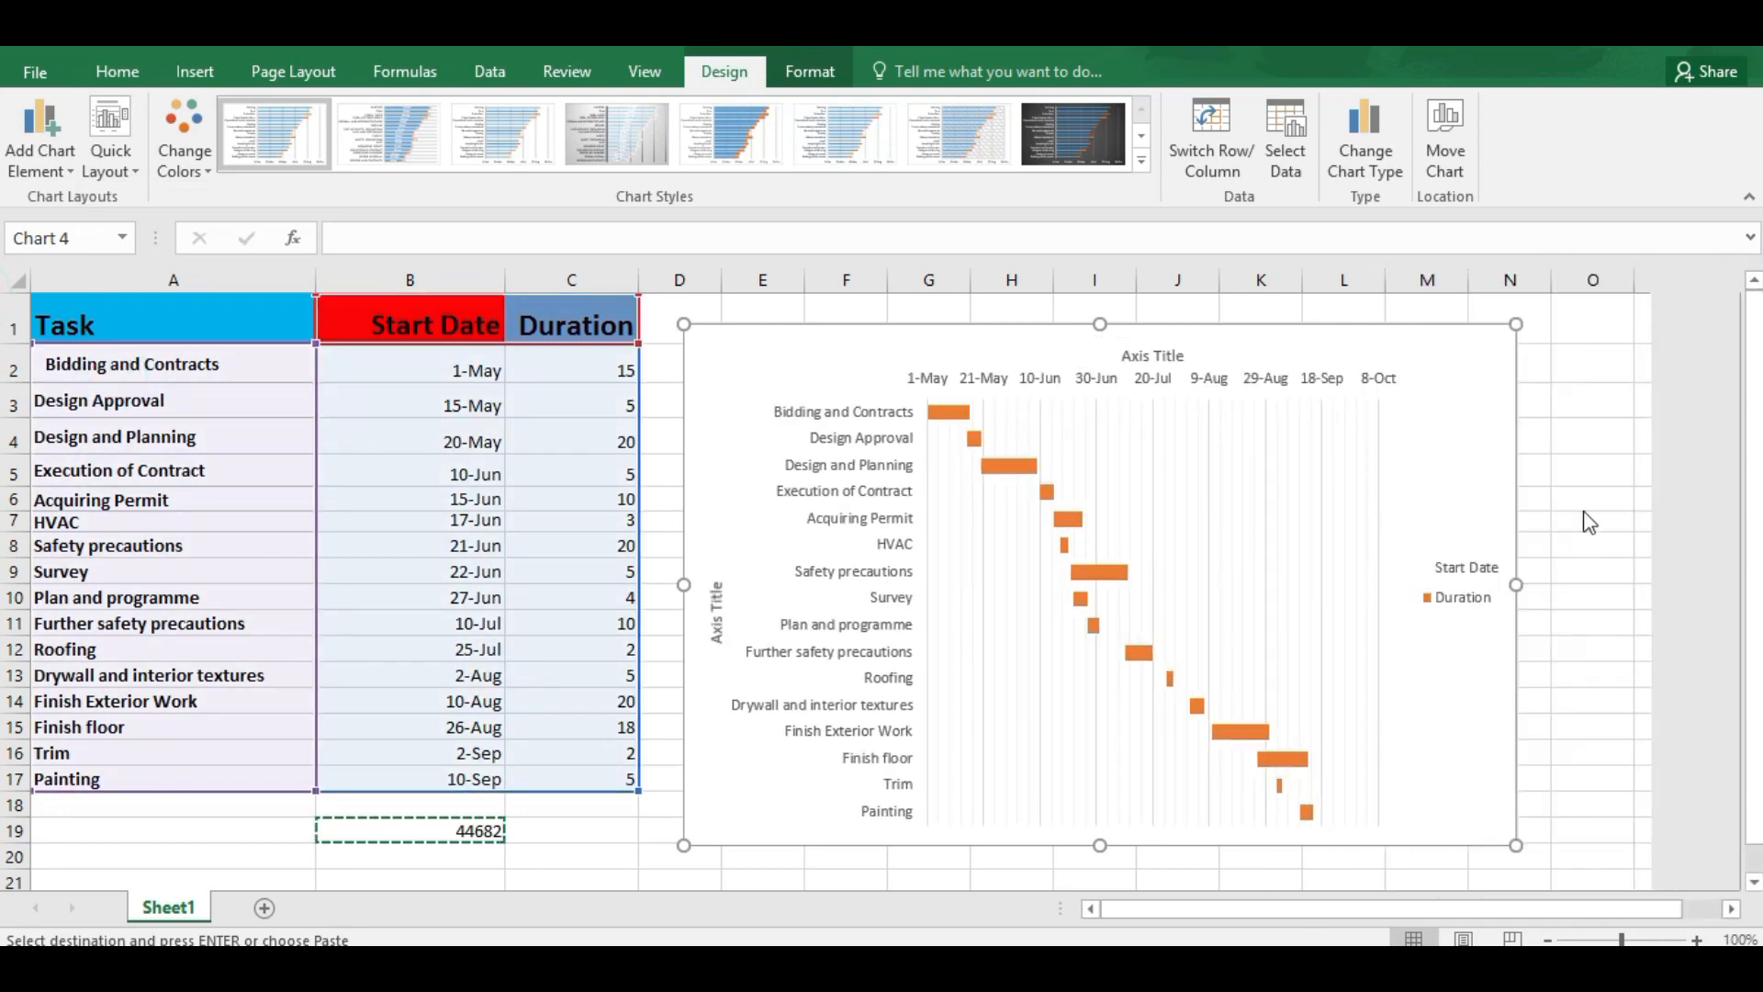
drag(1516, 845, 1557, 854)
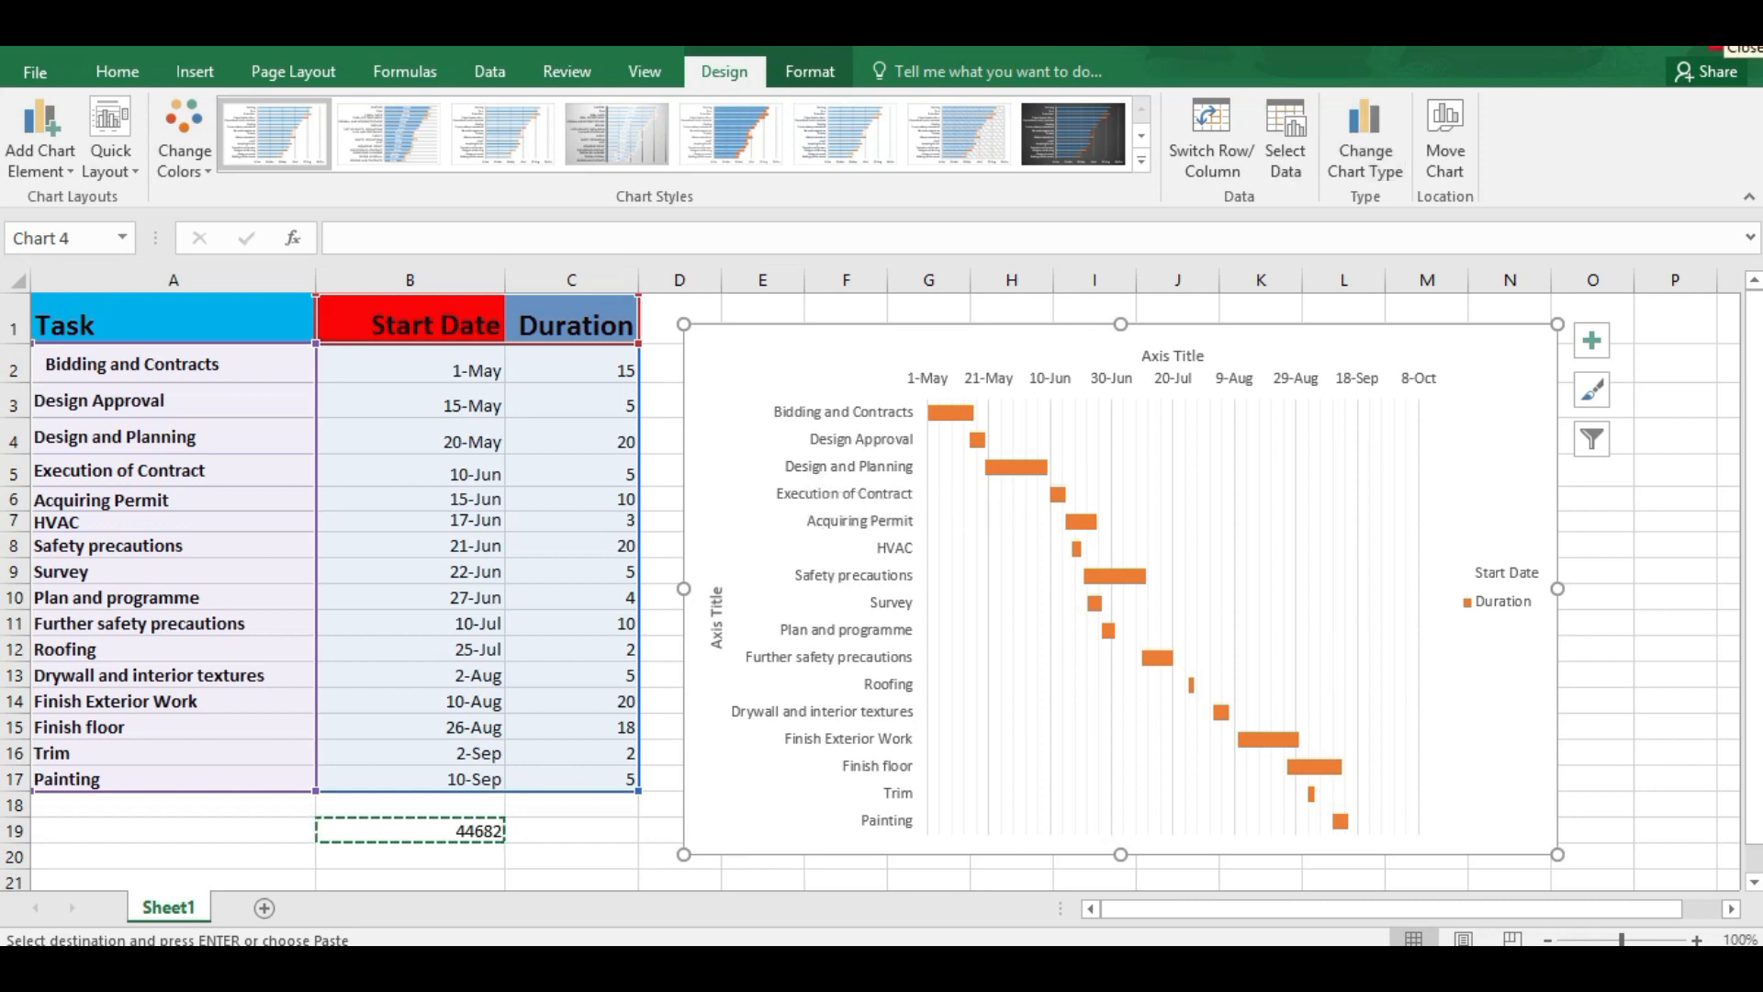
mouse_move(1758, 48)
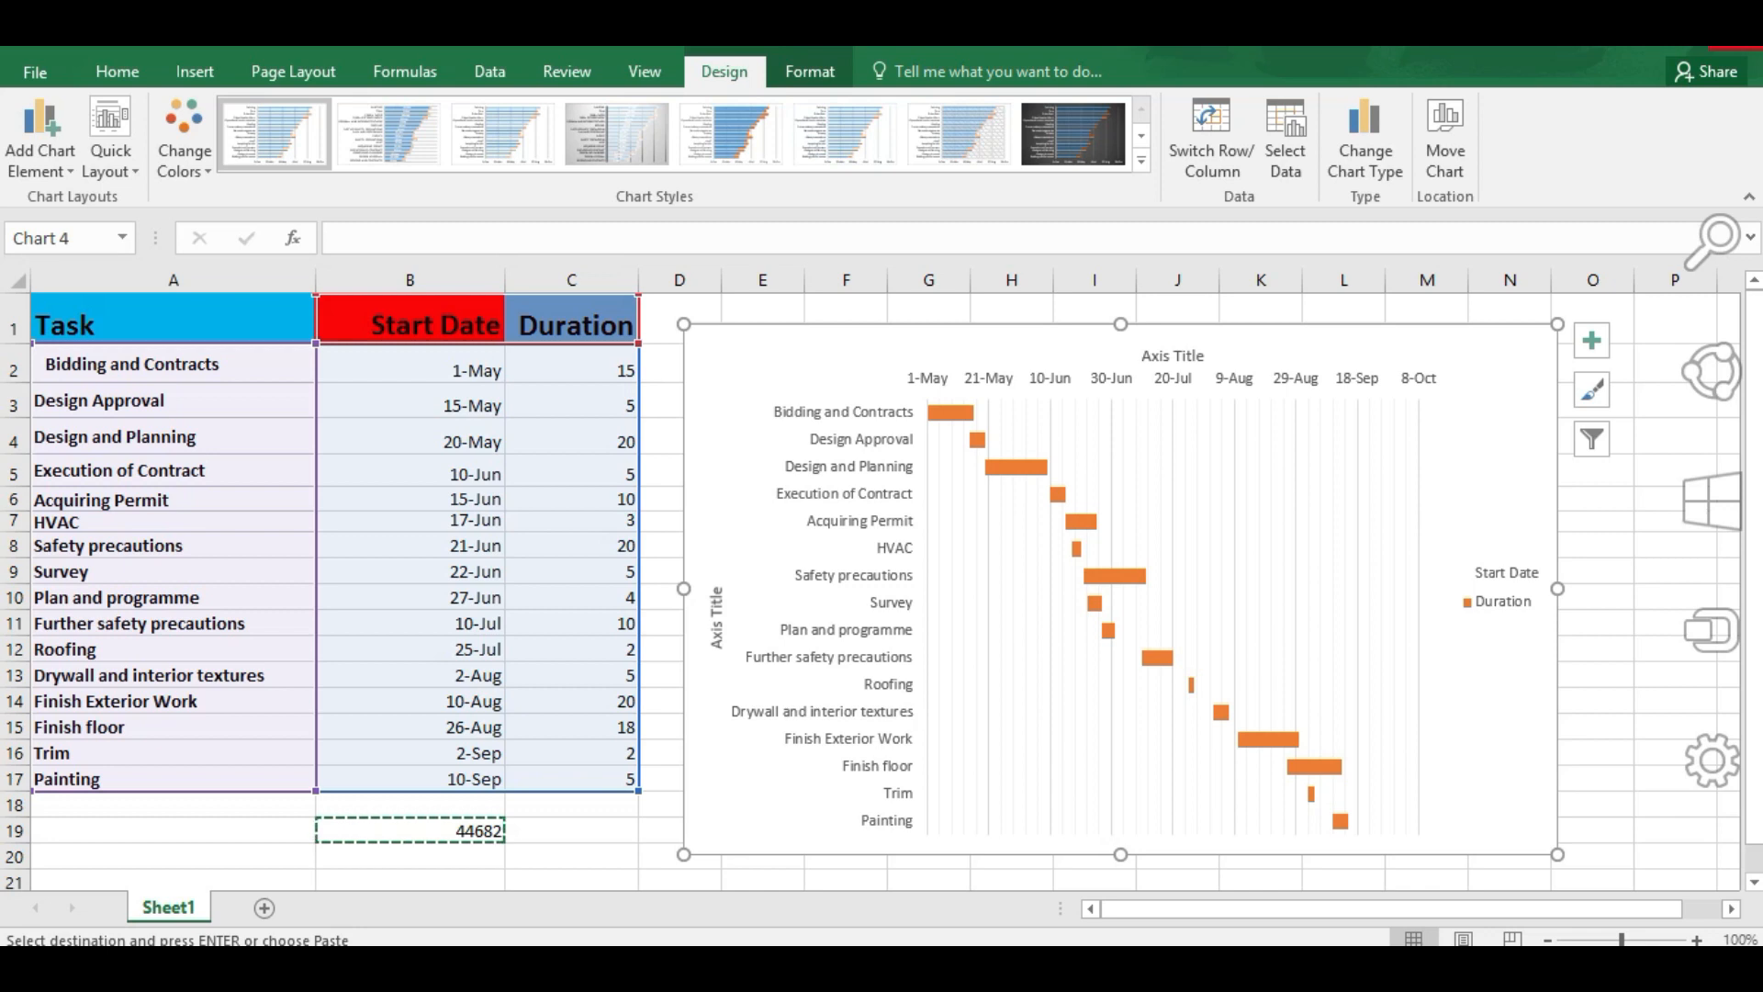